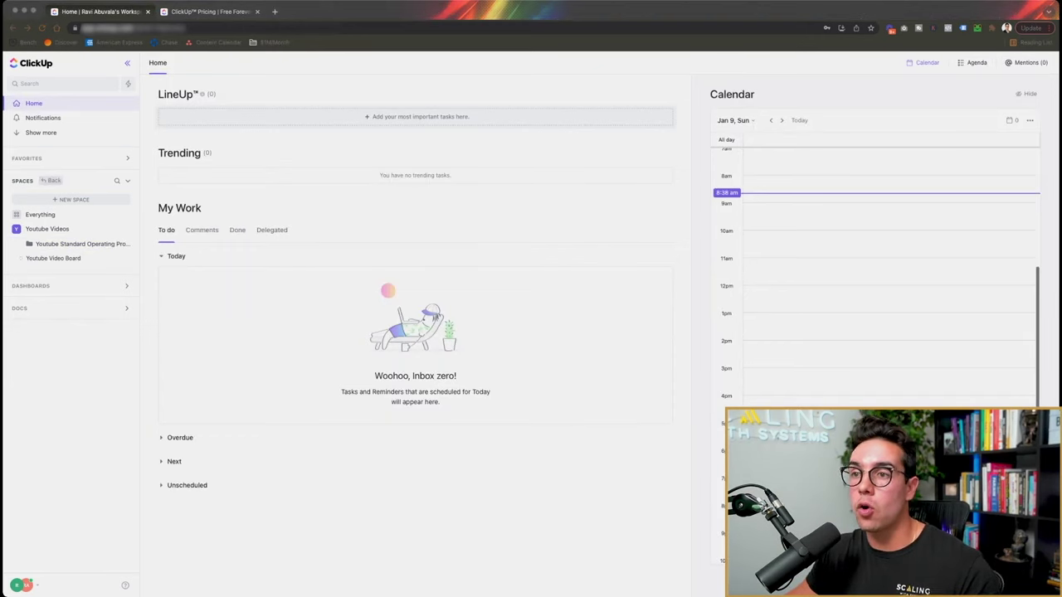
Step: Expand the Youtube Standard Operating Procedures folder in the Youtube Videos space and view its Youtube Video Editing list
key("super+Tab")
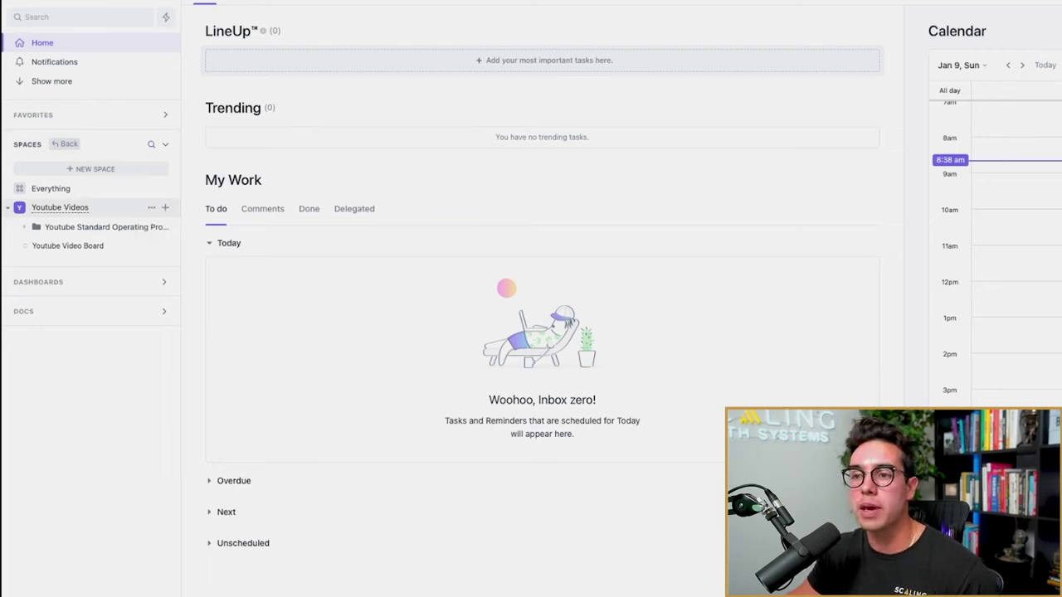
left_click(59, 207)
left_click(60, 207)
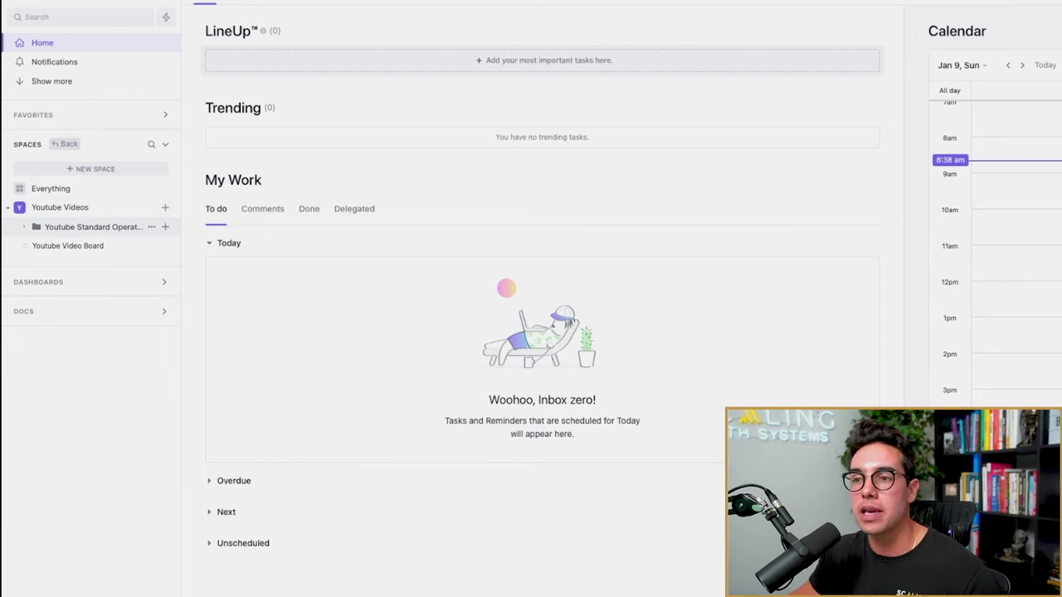
left_click(94, 226)
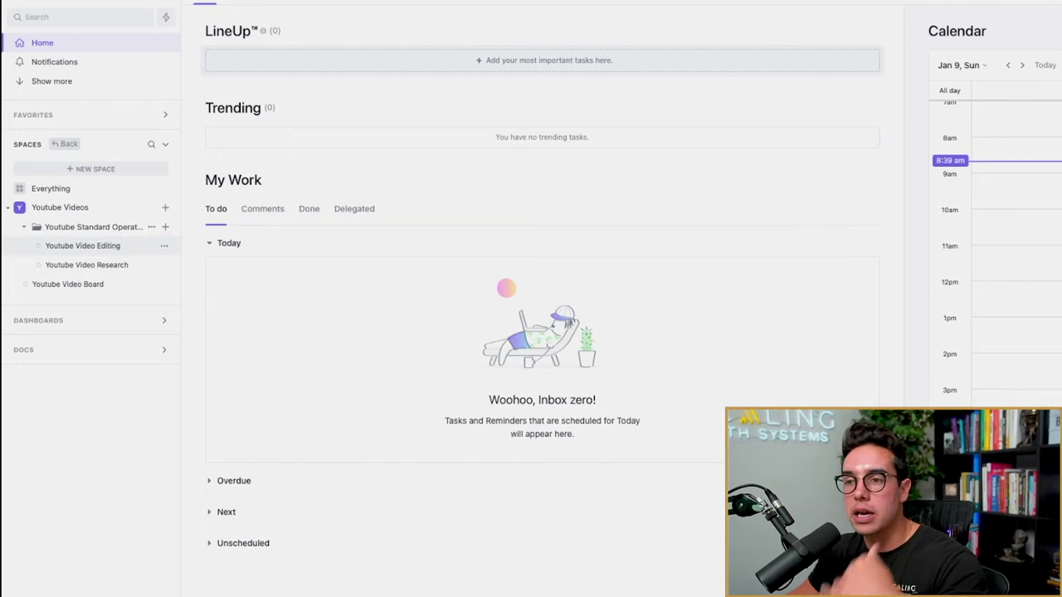
left_click(83, 246)
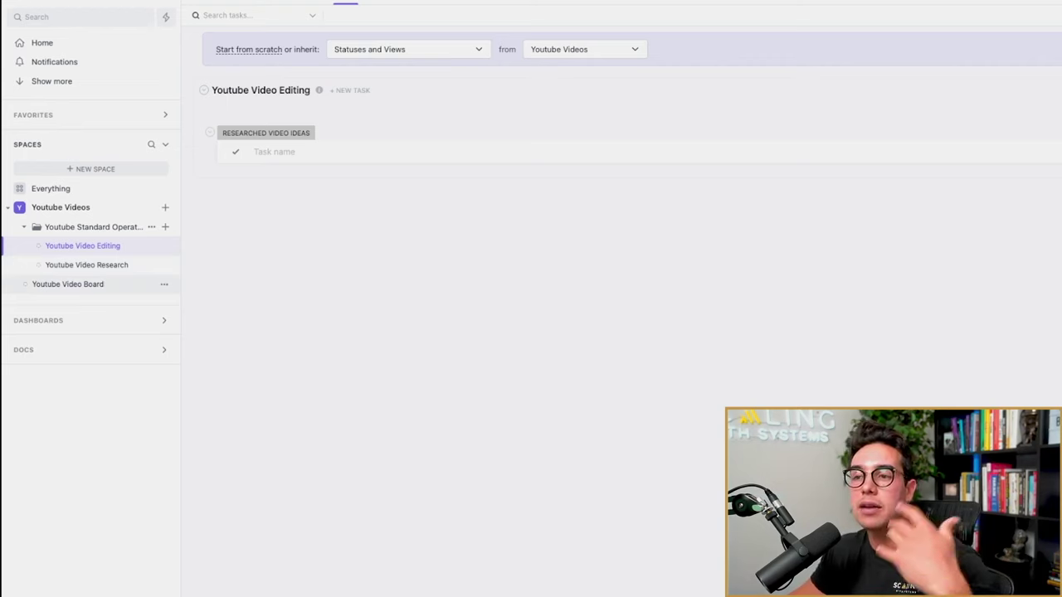
Step: Add a task named CLICKUP TUTORIAL VIDEO to the Youtube Video Board and move it to Needs To Be Edited
left_click(68, 283)
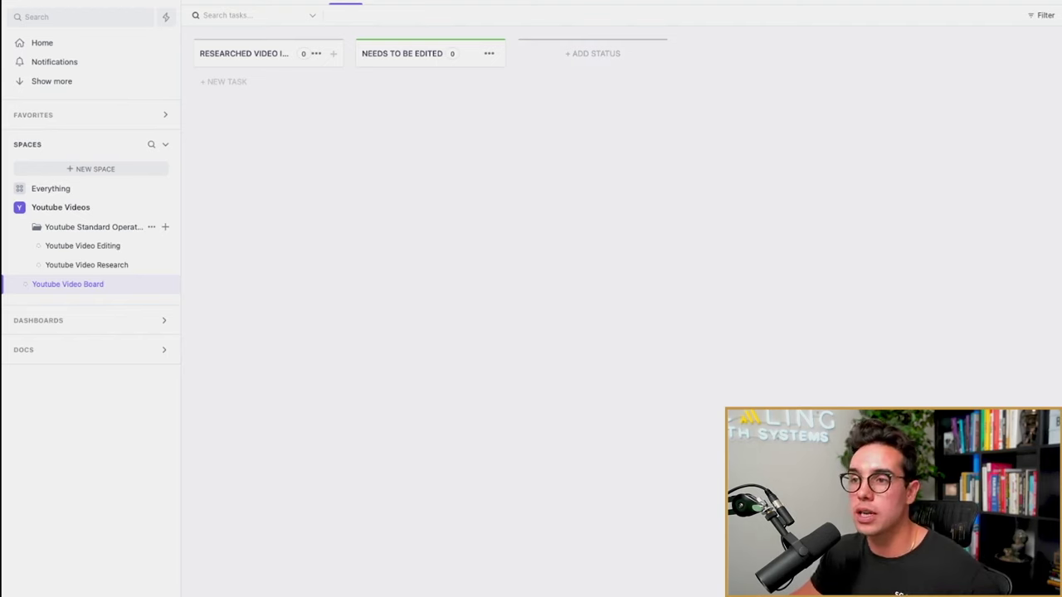
left_click(224, 81)
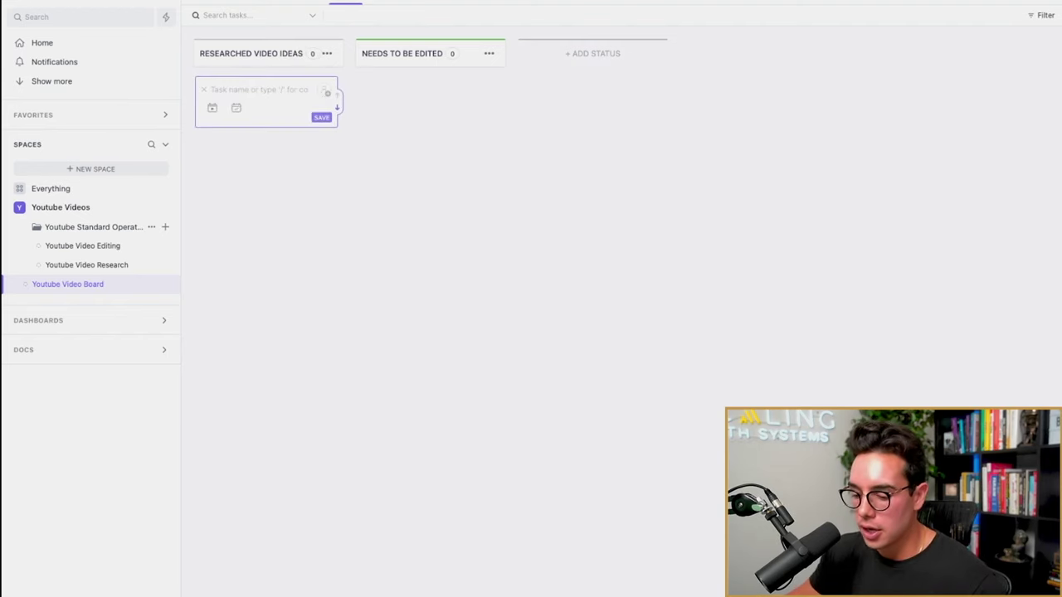
type("CLICKUP")
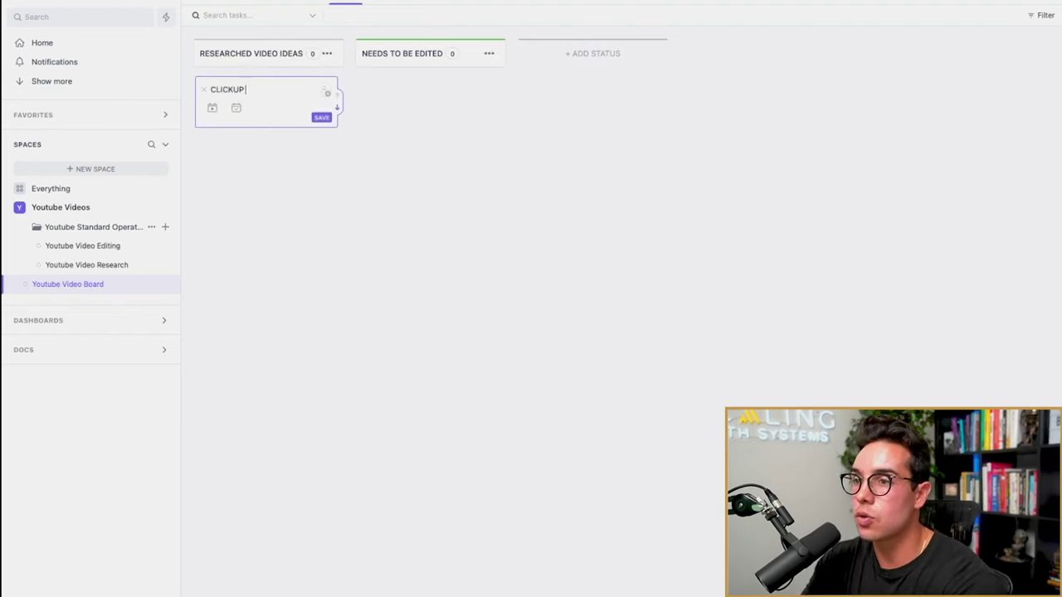
type(" TUTORIAL VIDEO")
key("Return")
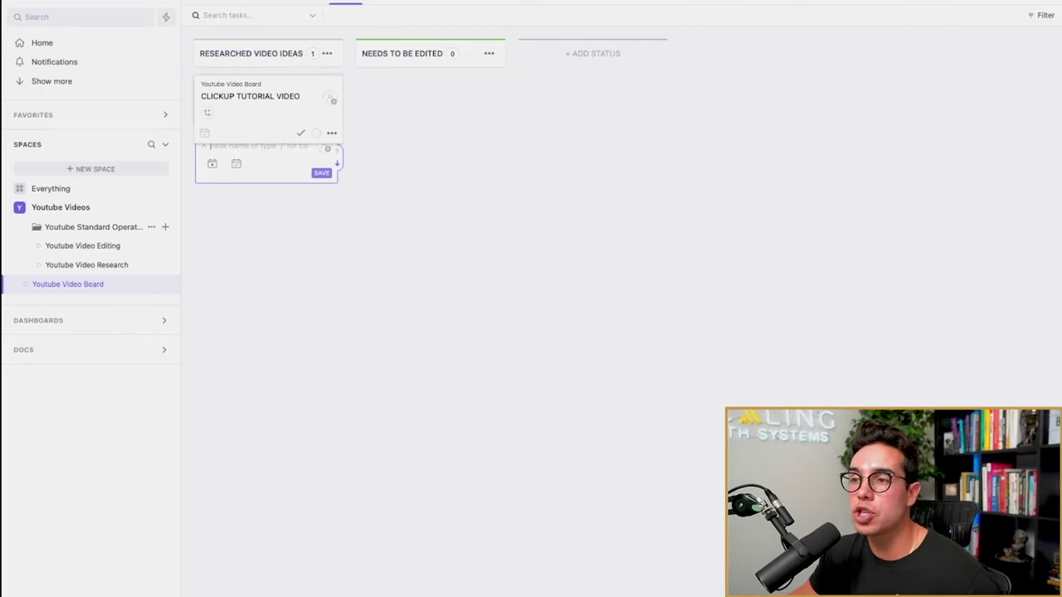
left_click_drag(249, 96, 410, 96)
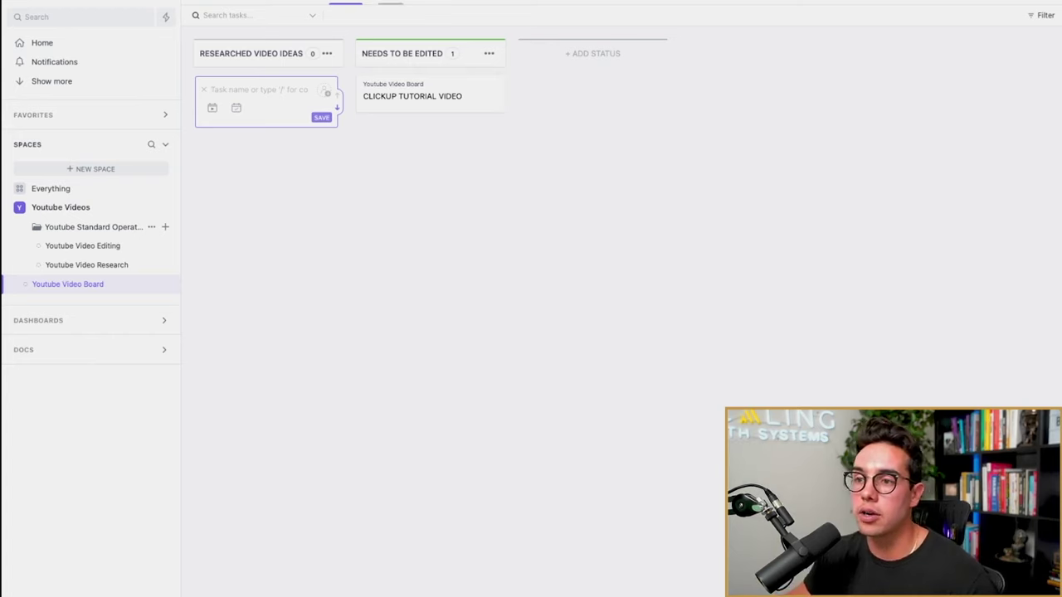
Step: Revisit the Youtube Video Editing list and browse the view types offered for the Youtube Video Board, including Calendar, Box, Table and List
left_click(83, 246)
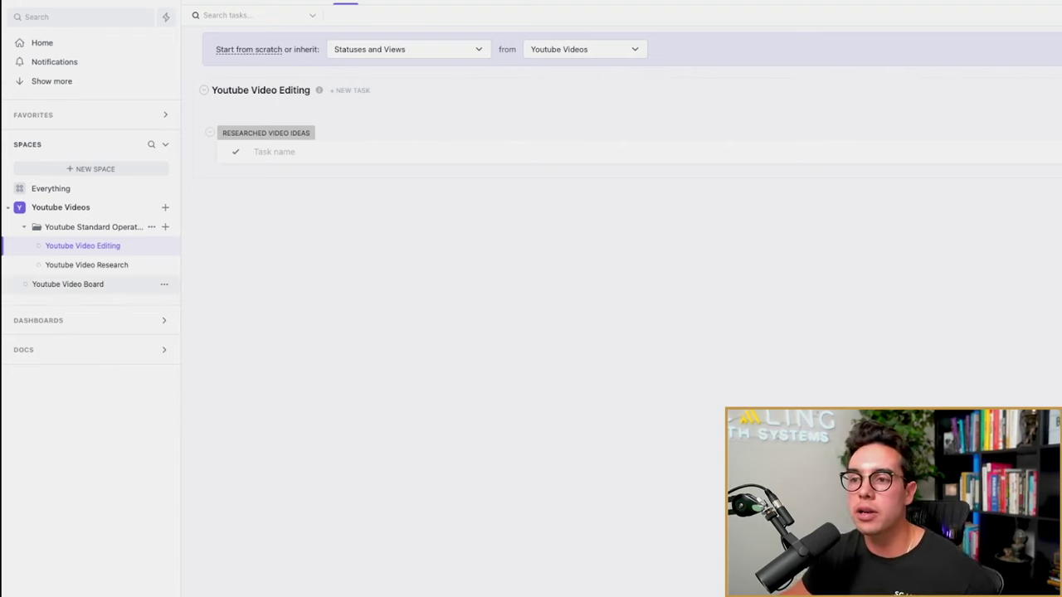
left_click(75, 284)
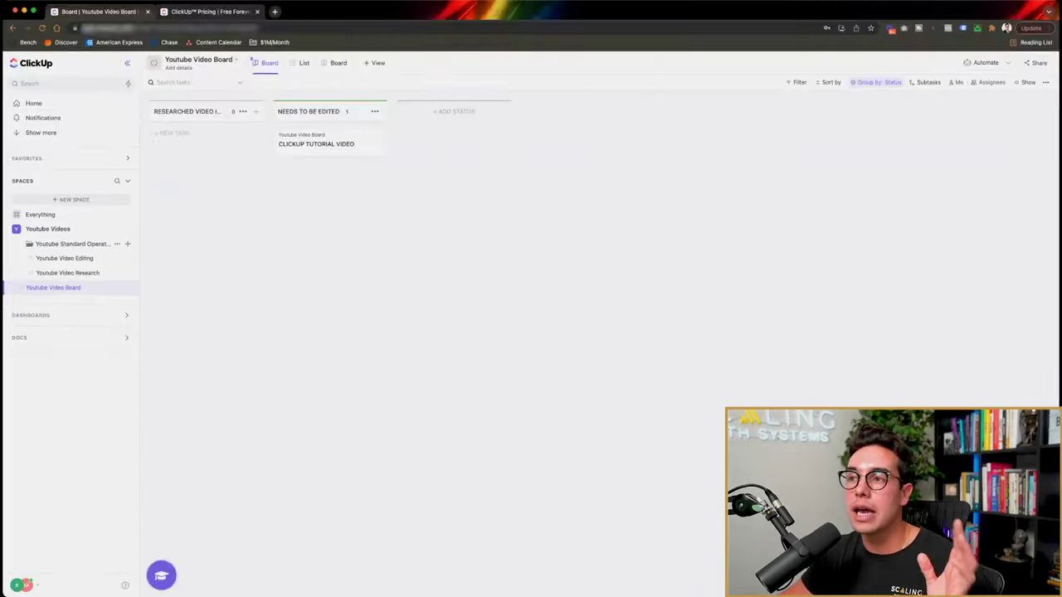
left_click(375, 63)
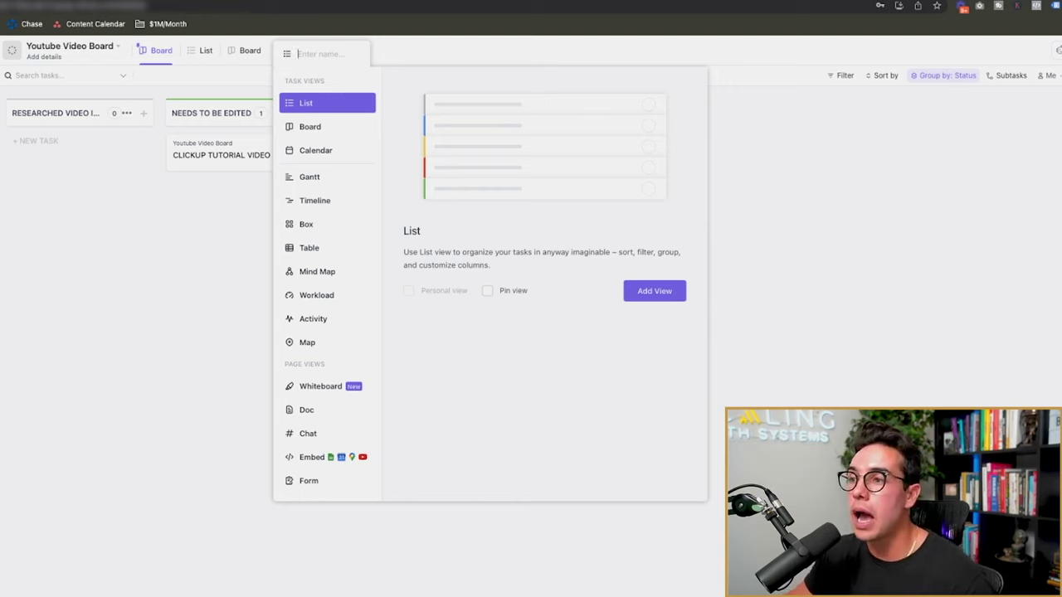
key("Escape")
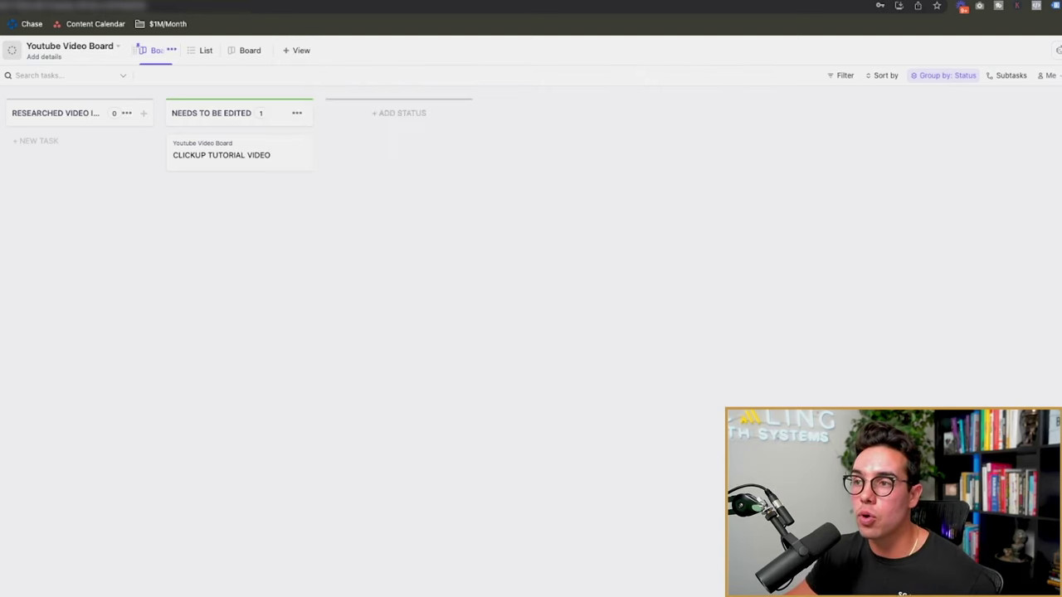
left_click(296, 49)
left_click(328, 151)
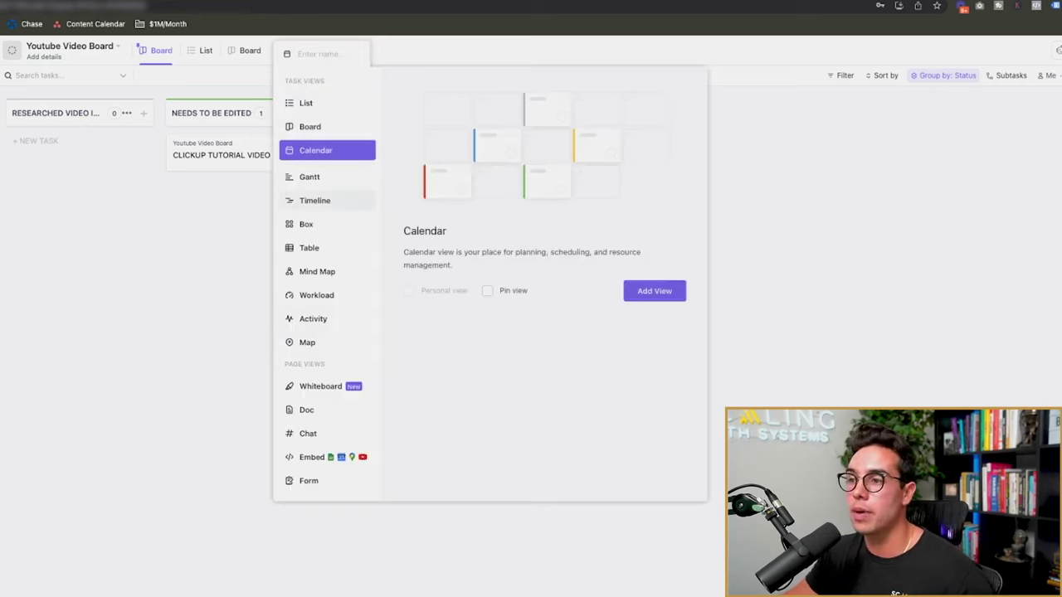
left_click(328, 224)
left_click(327, 247)
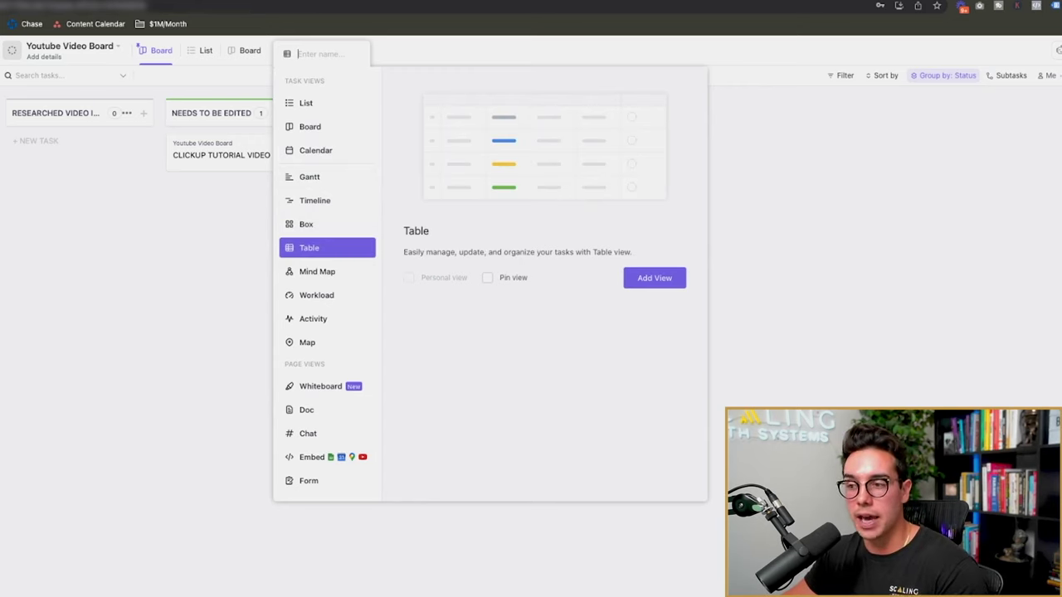
left_click(328, 103)
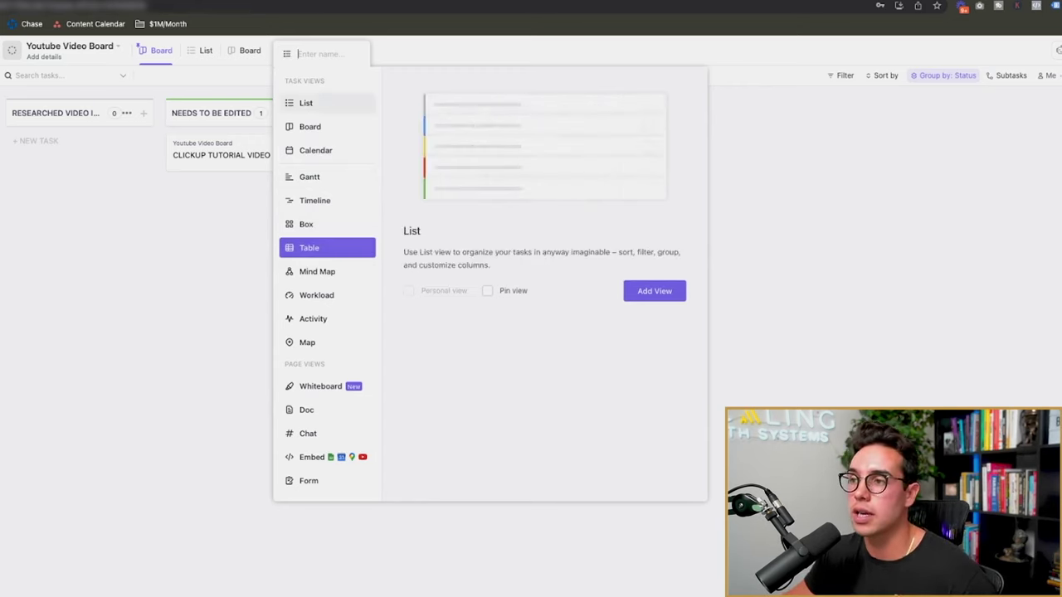
left_click(327, 126)
key("Escape")
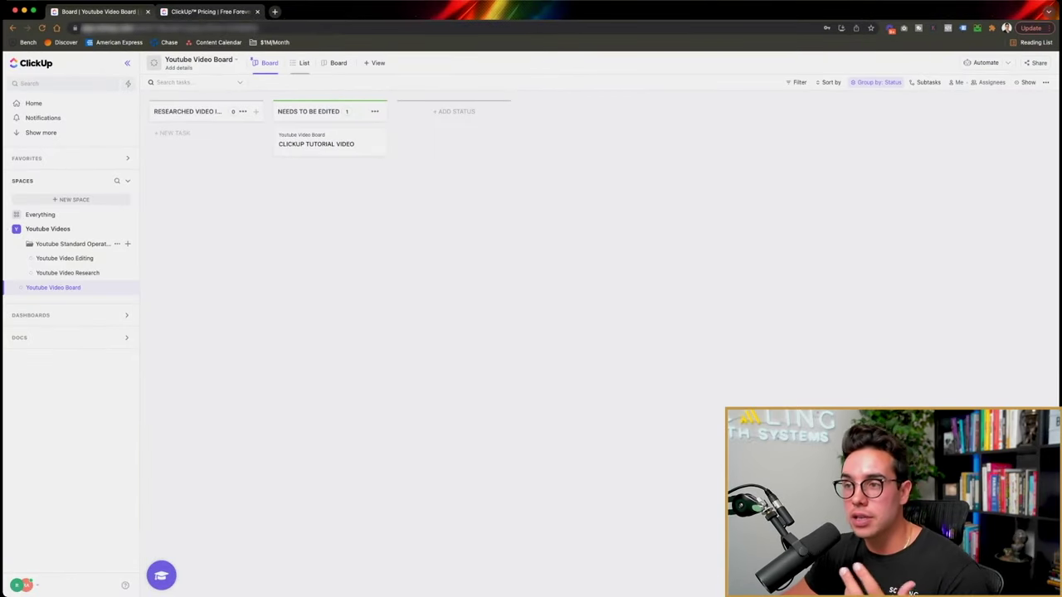
Step: Create a new doc in the Youtube Videos space and title it Content Ideas
left_click(103, 273)
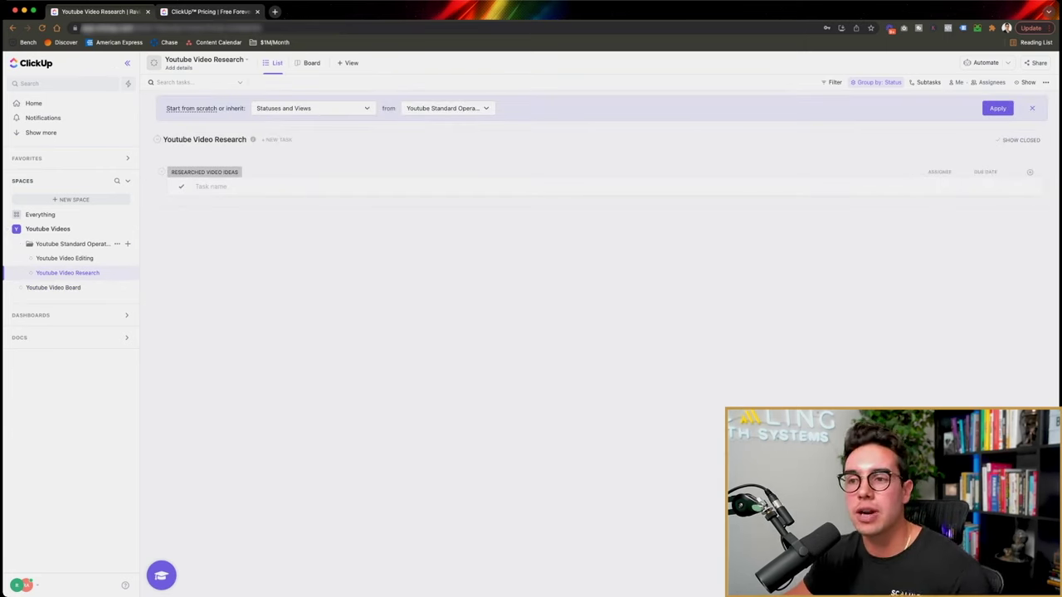
left_click(47, 228)
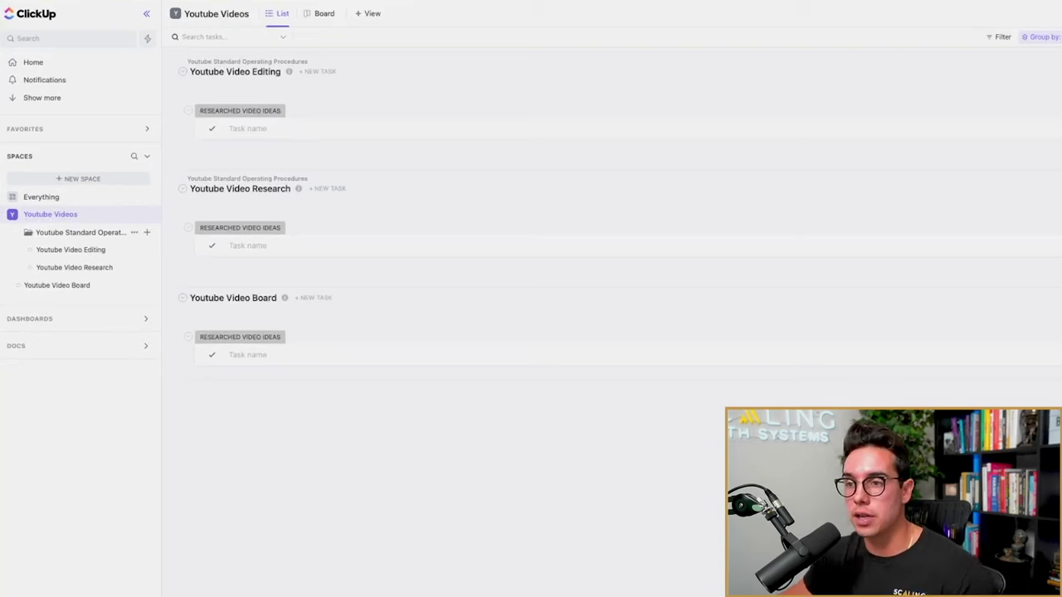
left_click(146, 214)
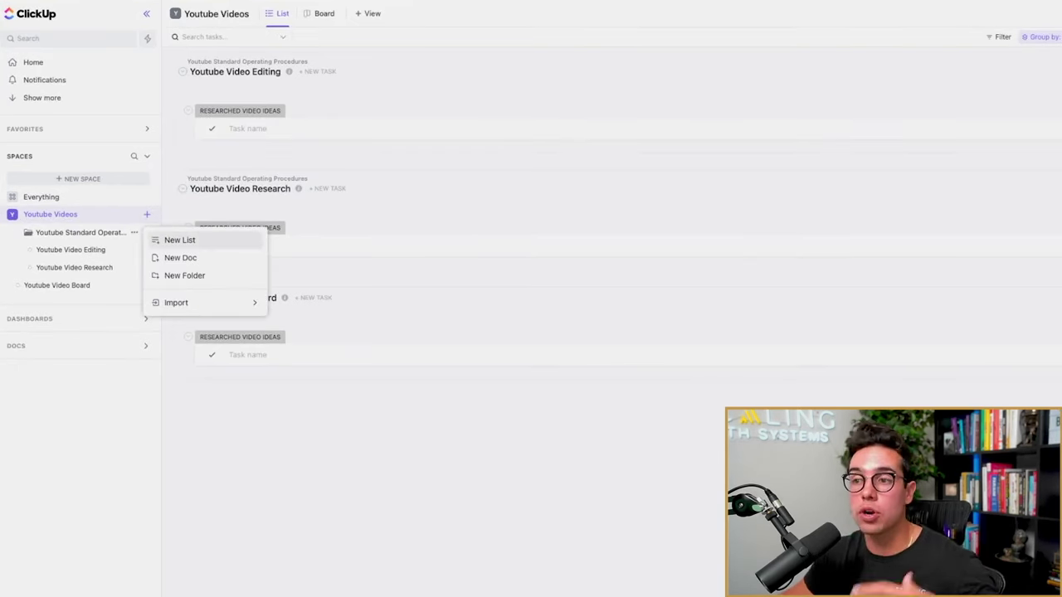
left_click(180, 258)
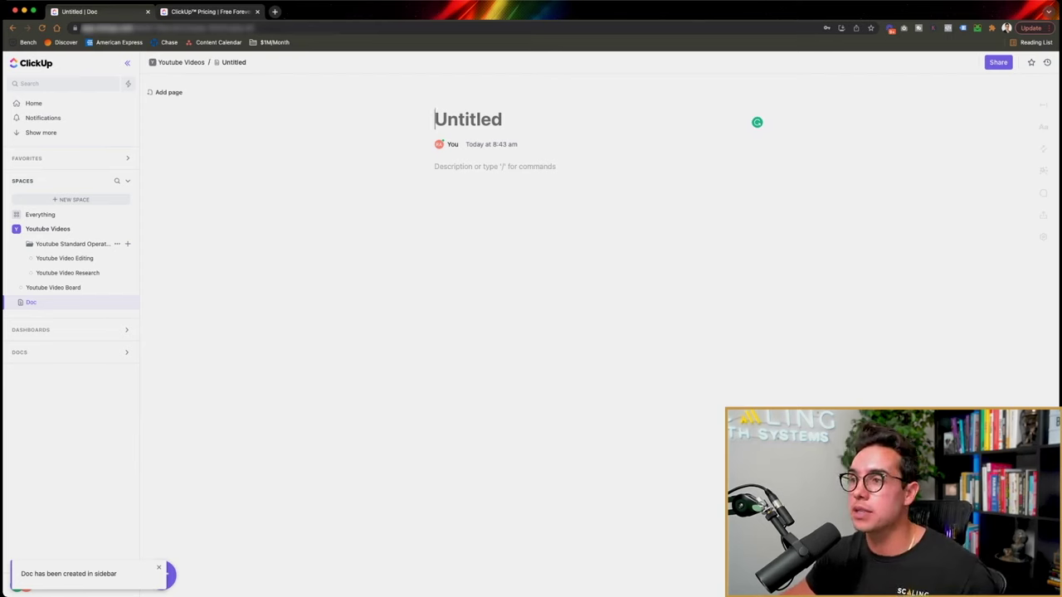
type("Content Ideas")
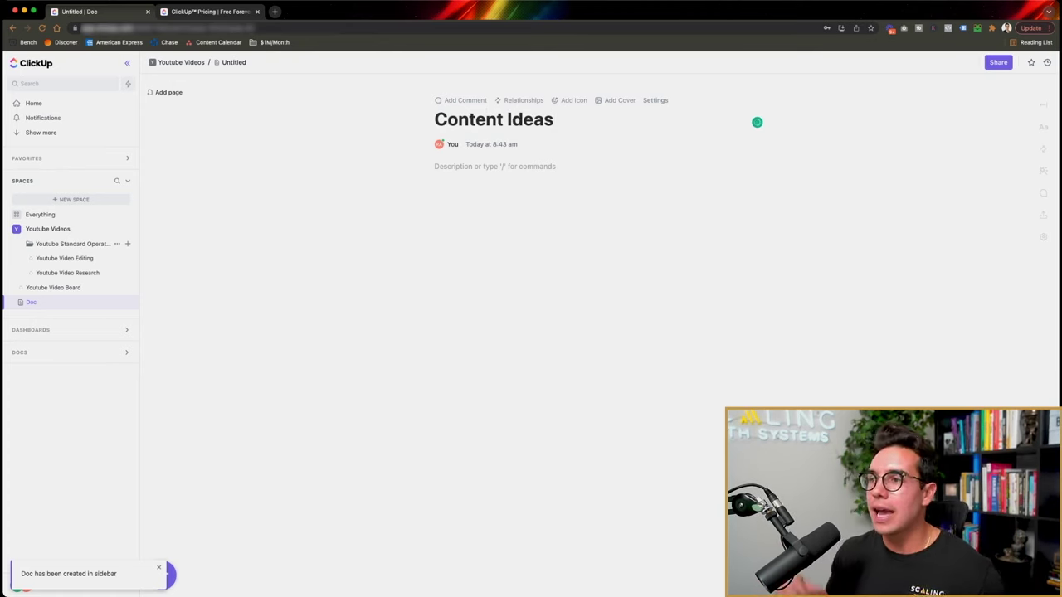
Step: Write "Clickup Tutorial" in the Content Ideas doc, followed by a line in capitals asking readers to subscribe to the host's channel
key("Return")
type("Clickup Tutorial")
key("Return")
type("SUBSCRIBE TO RAVI'S CHANNEL.")
key("Return")
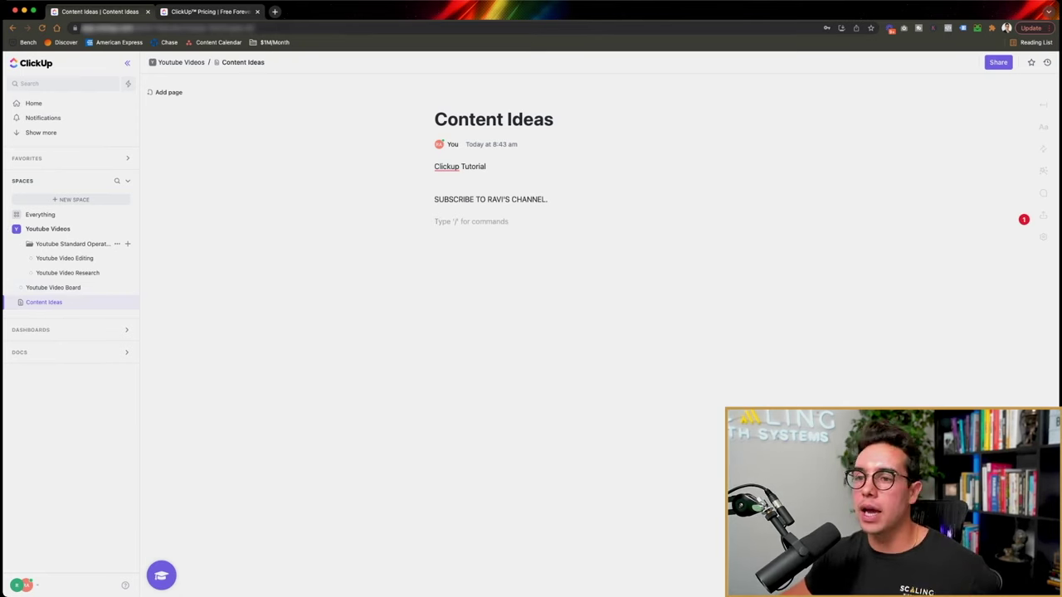
Step: Review the Youtube Video Board, the Youtube Video Editing list and the Content Ideas doc
left_click(54, 287)
left_click(44, 302)
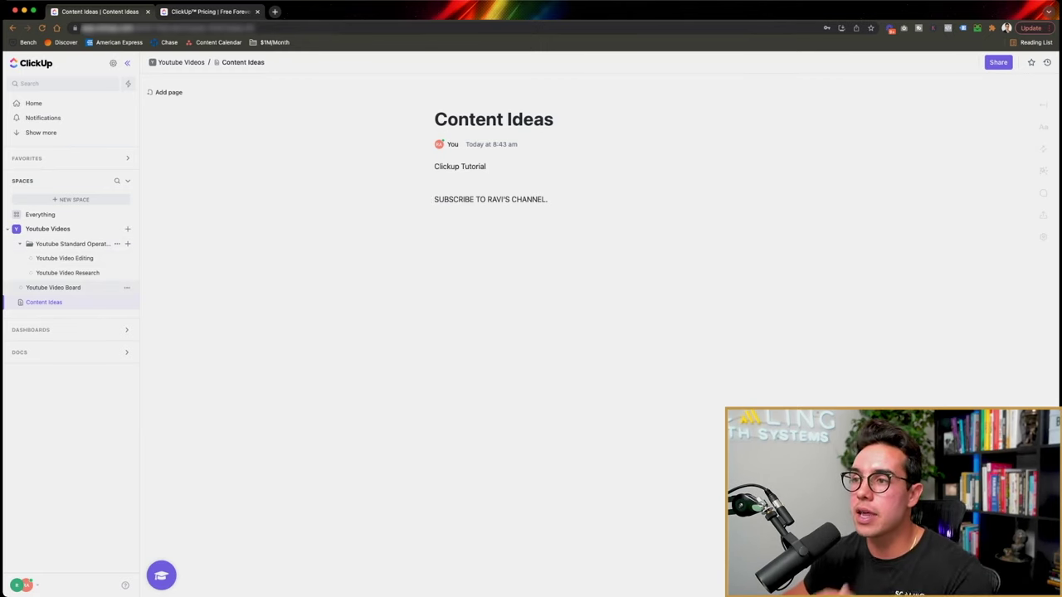
left_click(53, 287)
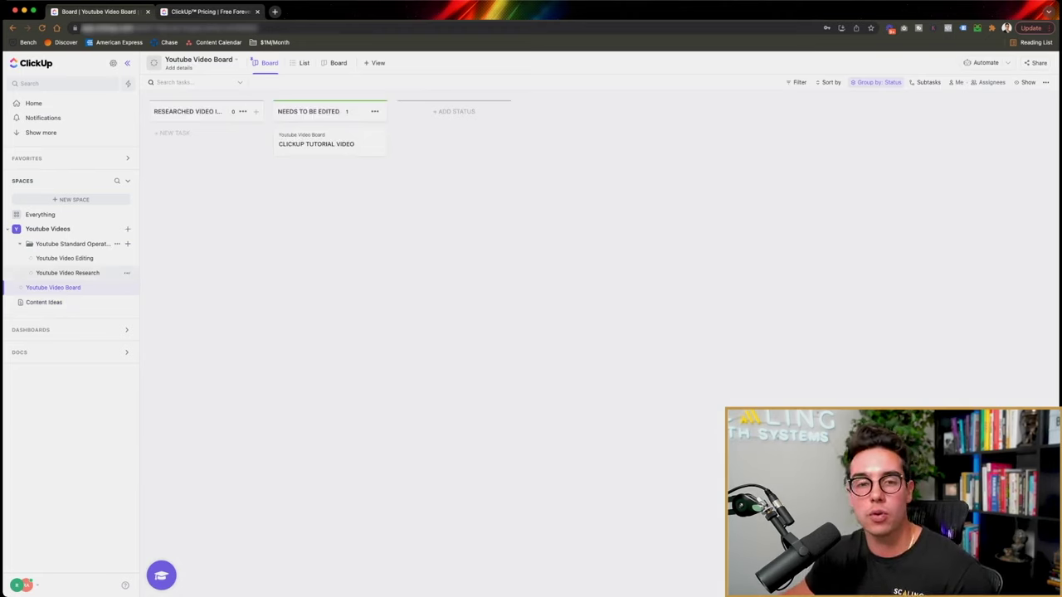
left_click(65, 258)
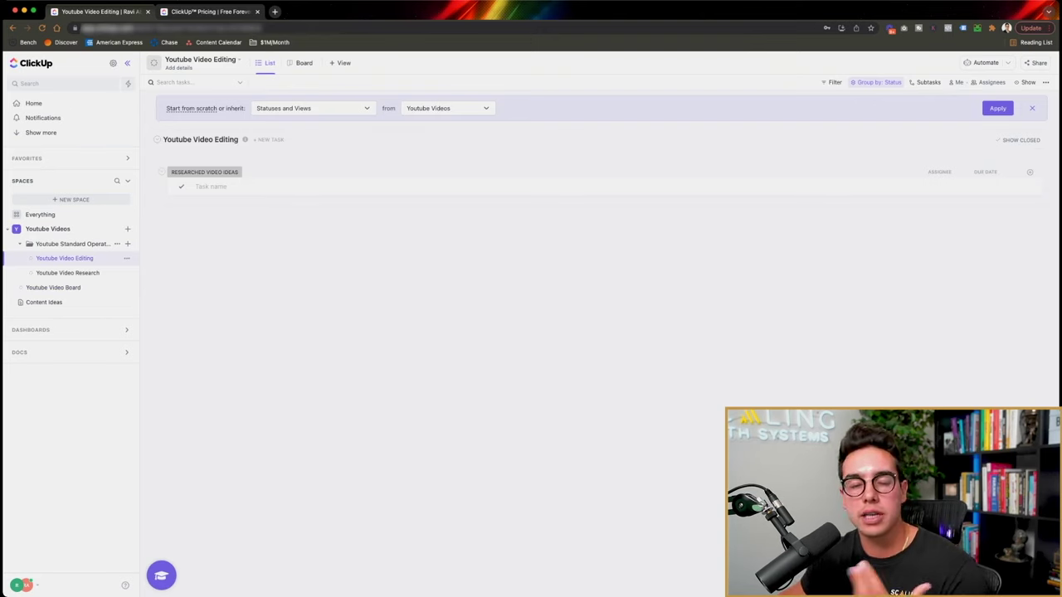
left_click(44, 302)
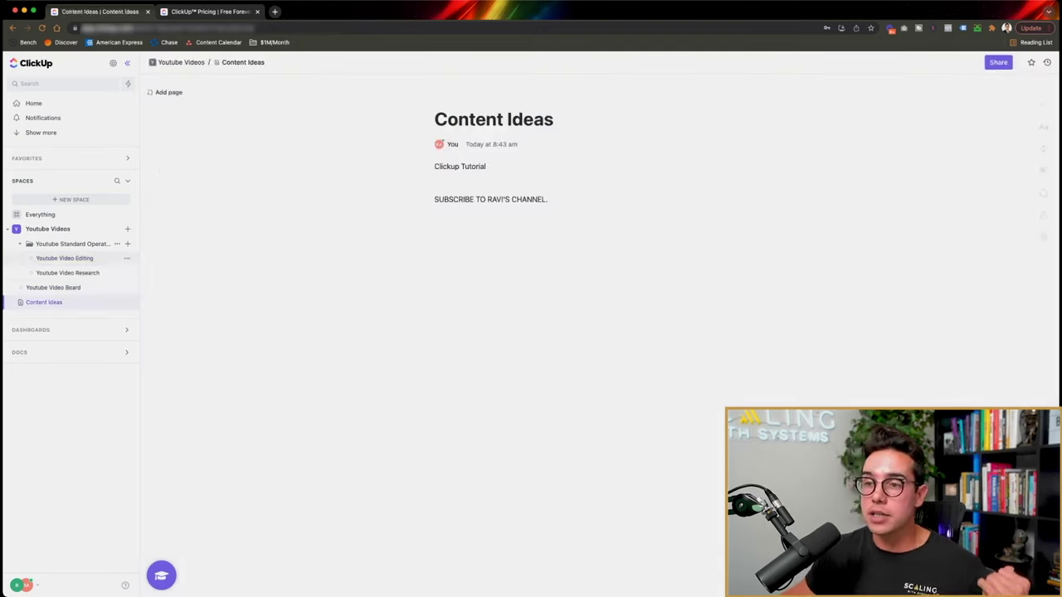
Step: Move the CLICKUP TUTORIAL VIDEO task on the Youtube Video Board back to Researched Video Ideas
left_click(53, 288)
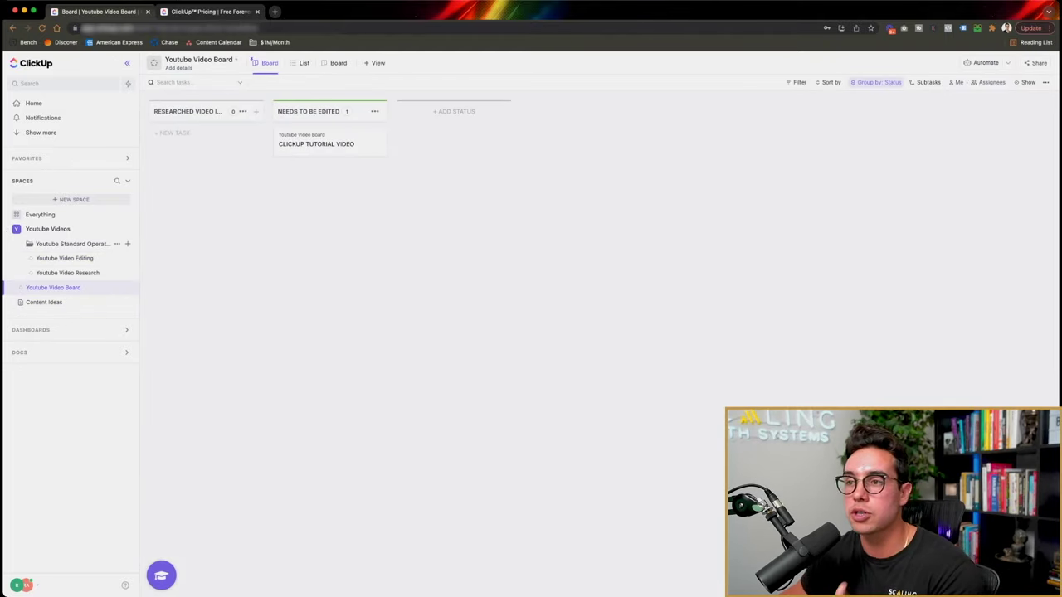
left_click_drag(324, 143, 237, 145)
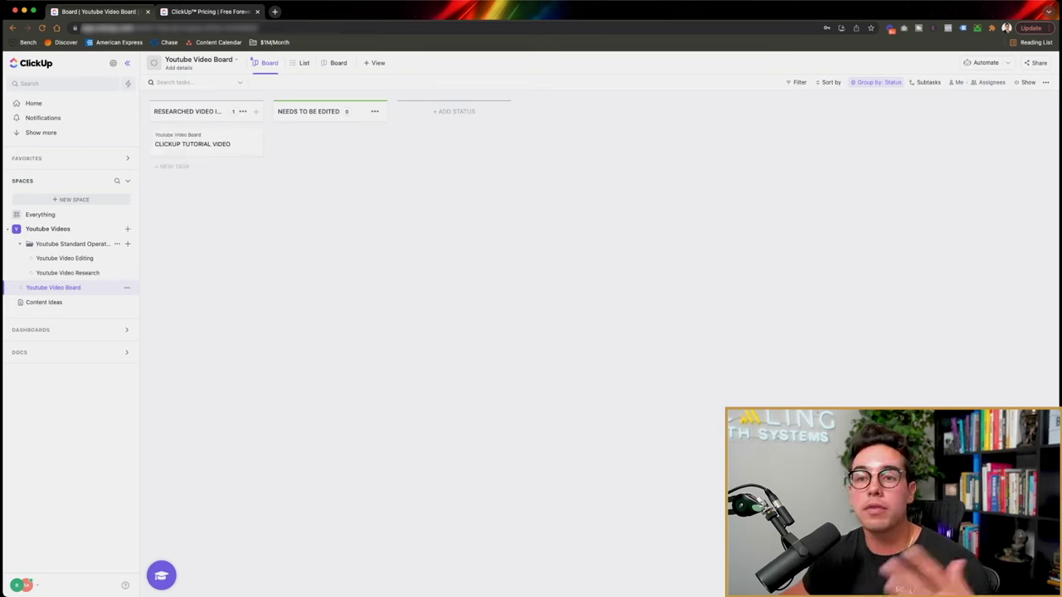
Step: Add a Progress (Auto) column named Progress to the Youtube Video Research list
left_click(65, 258)
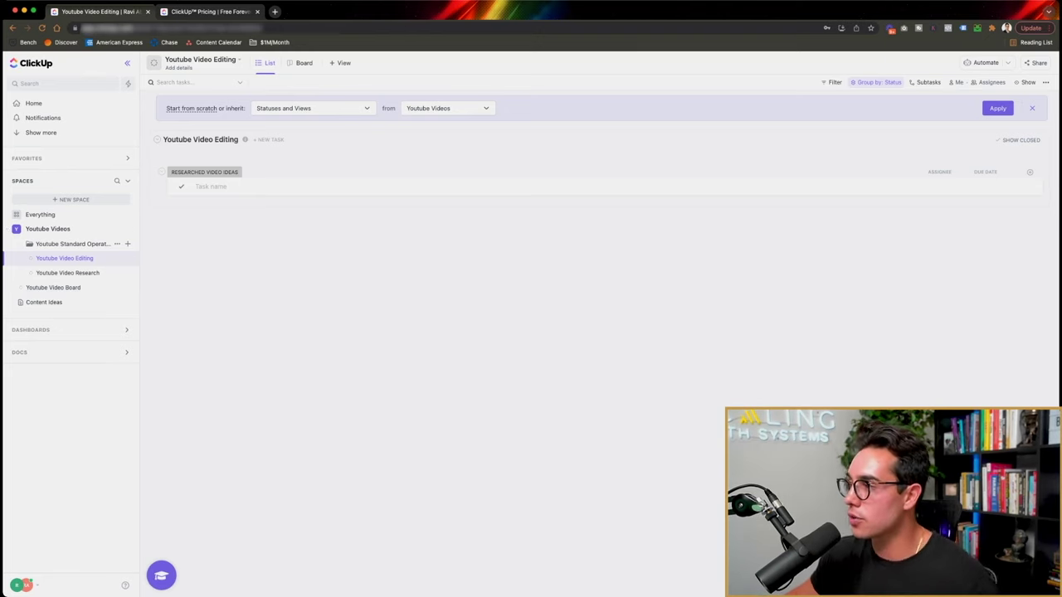
left_click(67, 272)
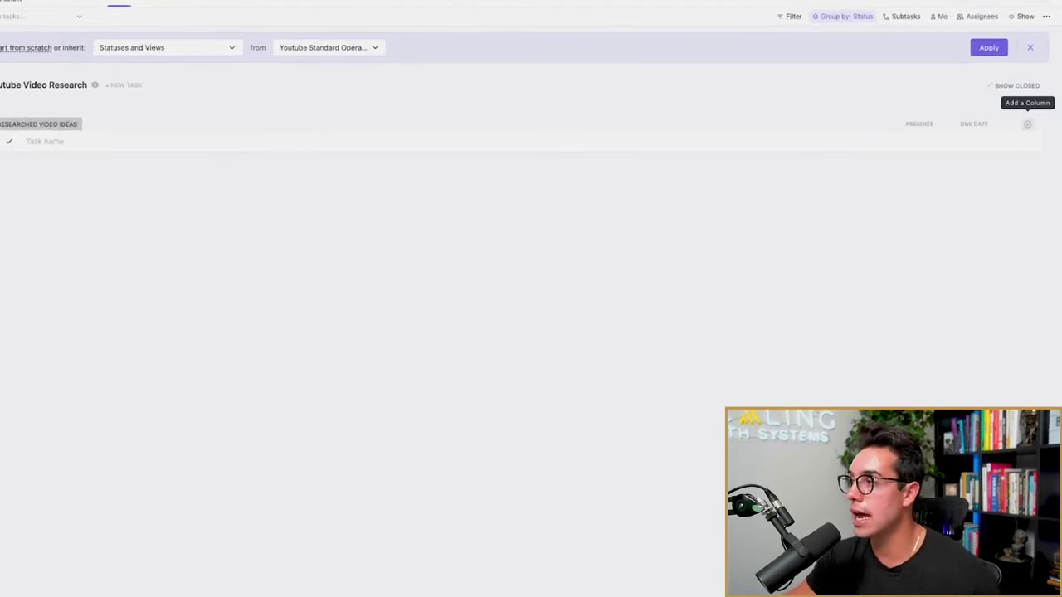
left_click(1027, 124)
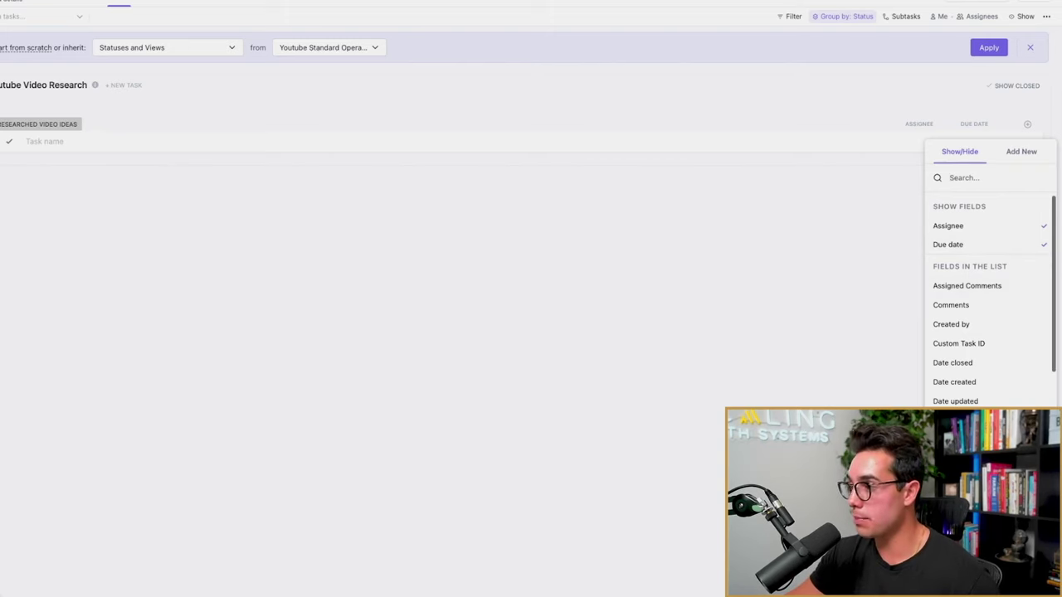
left_click(1021, 151)
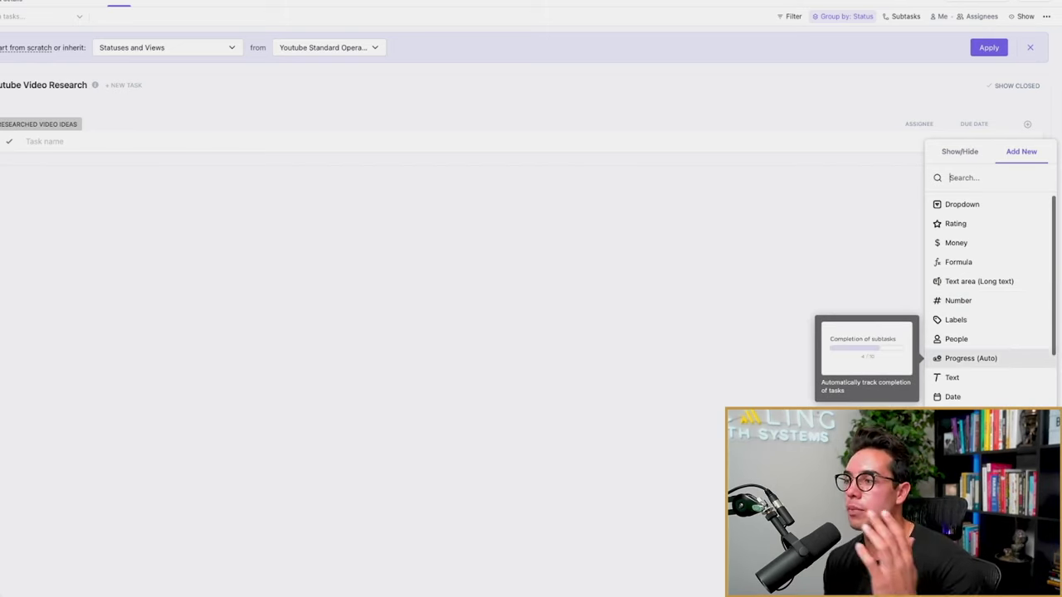
left_click(971, 358)
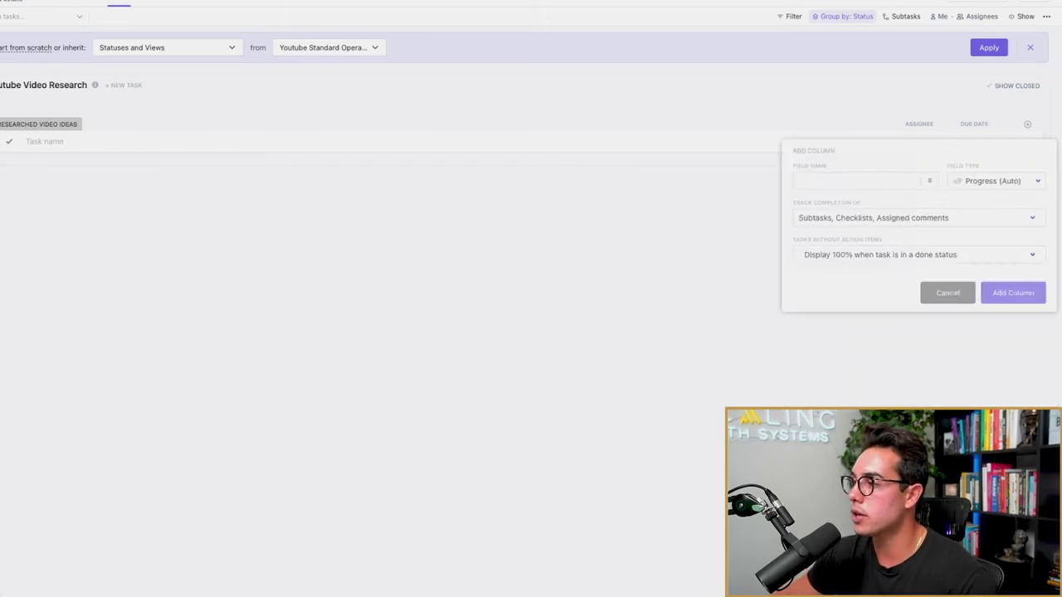
type("Progress")
left_click(1013, 293)
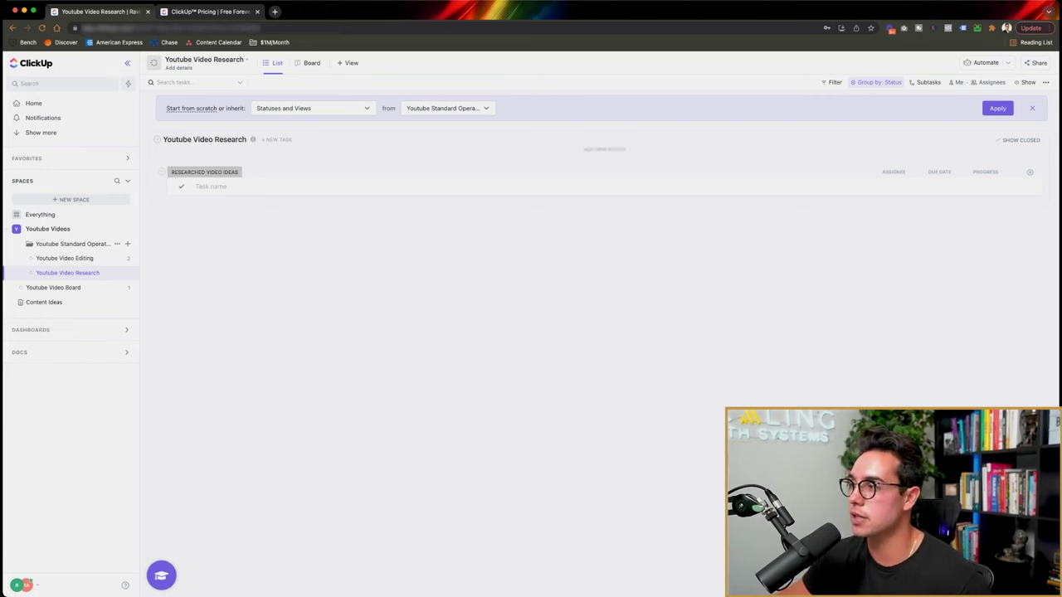
left_click(1029, 172)
left_click(1024, 195)
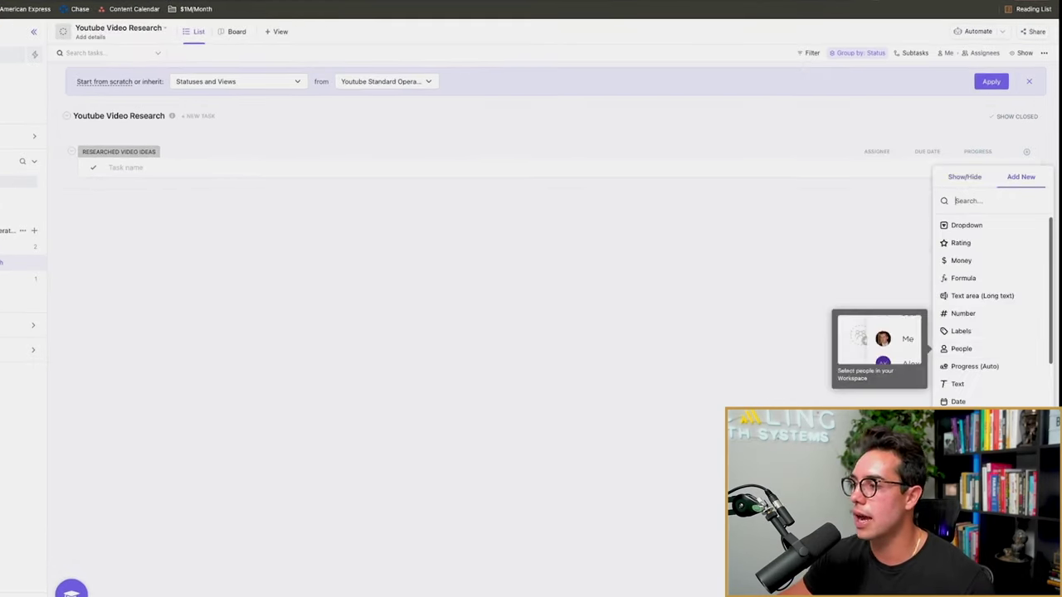
scroll(988, 299, "up", 2)
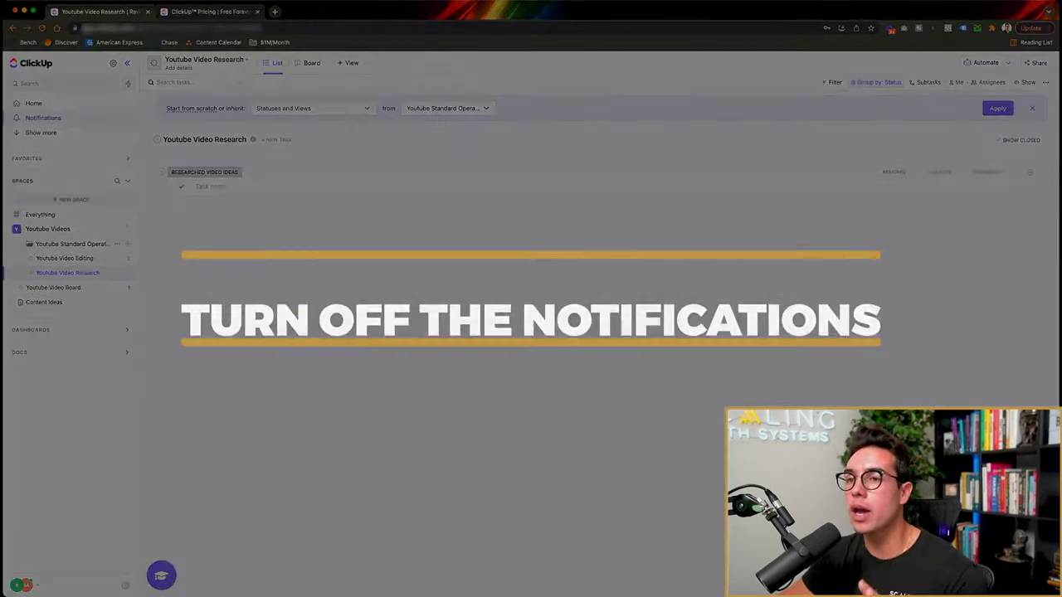
Step: Review the workspace's notification settings for comments and tasks across email, mobile, web and browser, and return to the Youtube Videos space
left_click(44, 118)
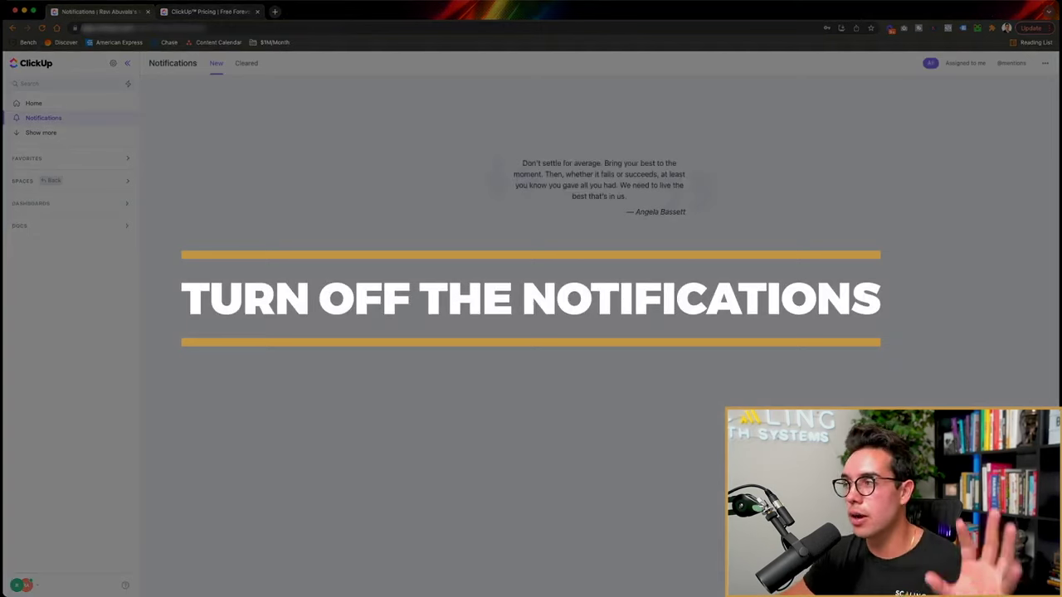
left_click(1044, 63)
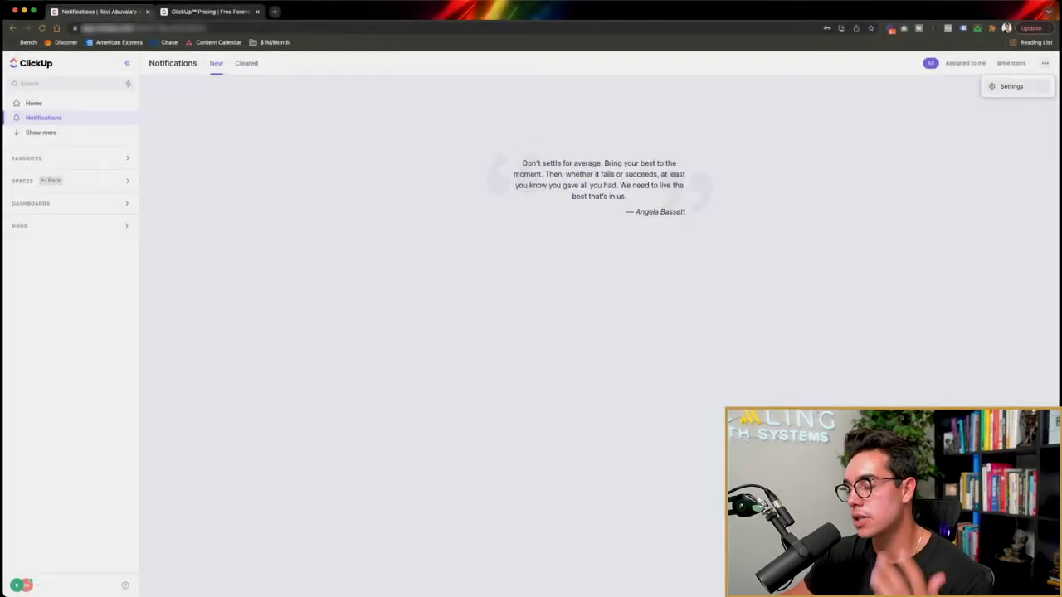
left_click(1011, 86)
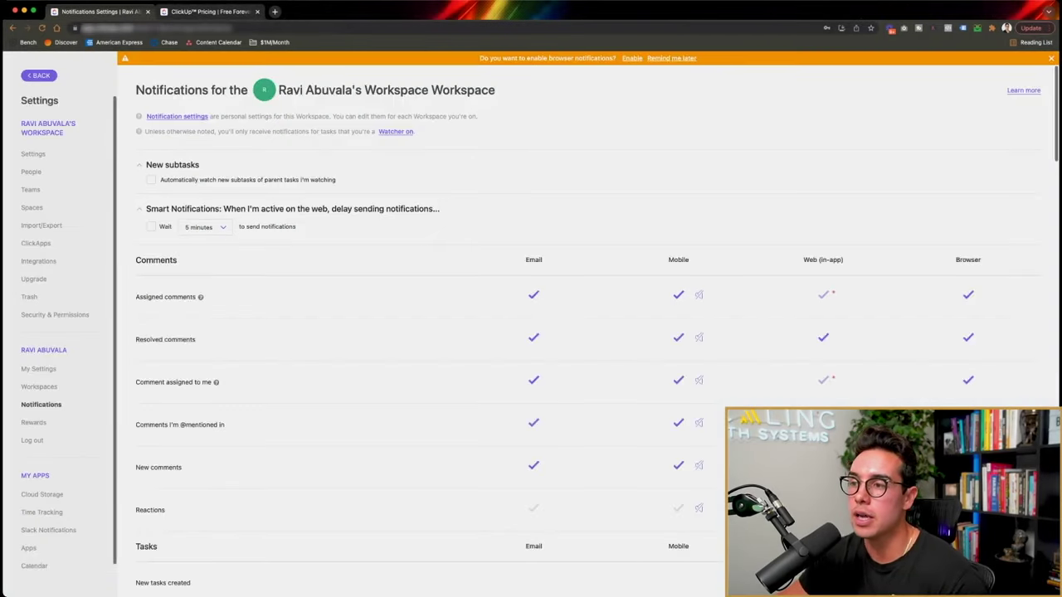
scroll(214, 249, "down", 2)
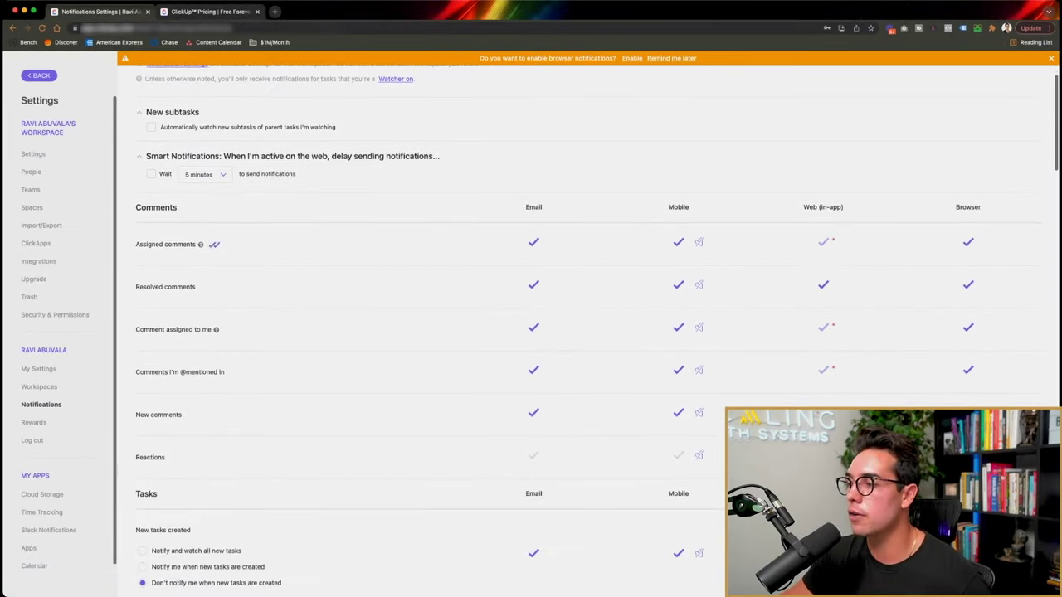
scroll(214, 244, "down", 5)
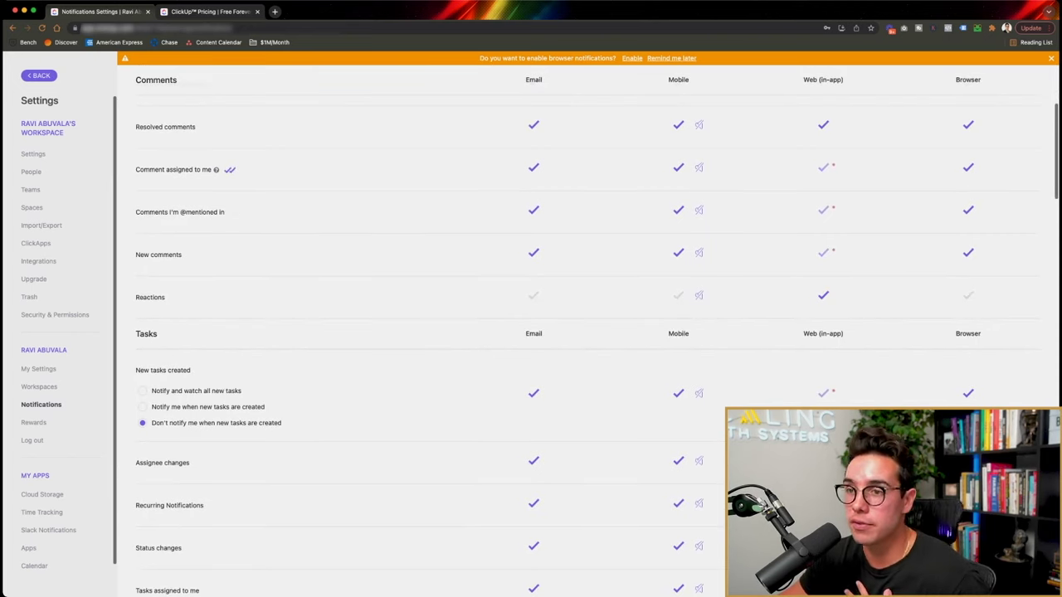
scroll(224, 169, "up", 7)
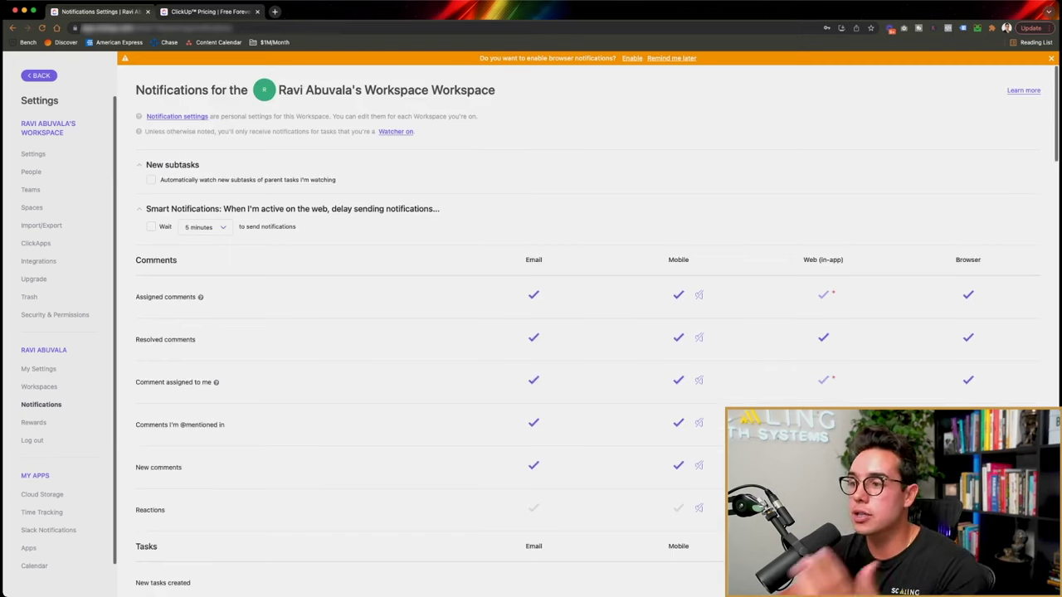
left_click(38, 75)
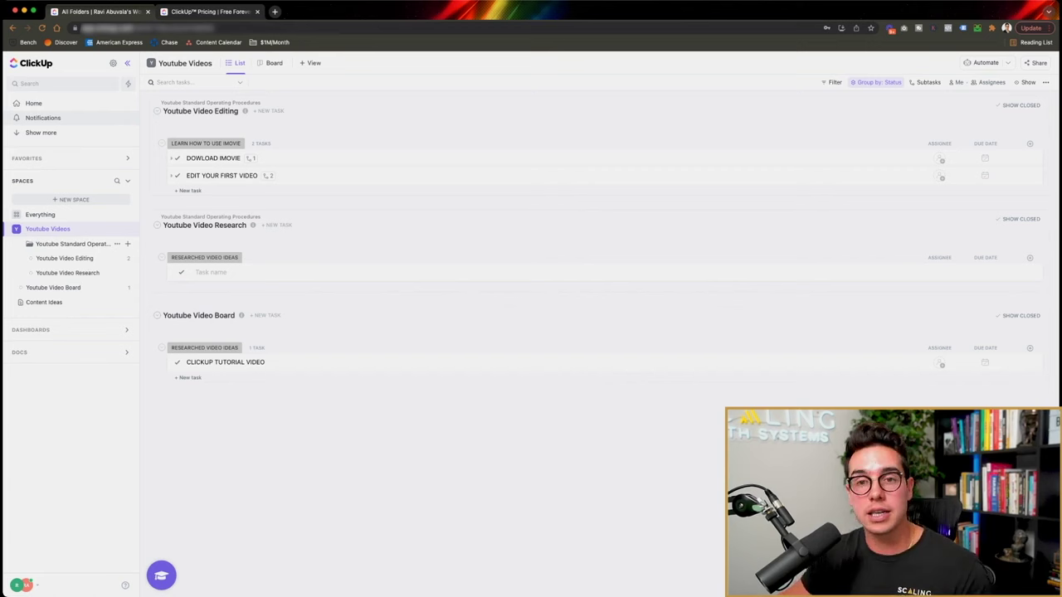
Step: Add the Content Ideas doc to the favorites under its existing name
left_click(68, 272)
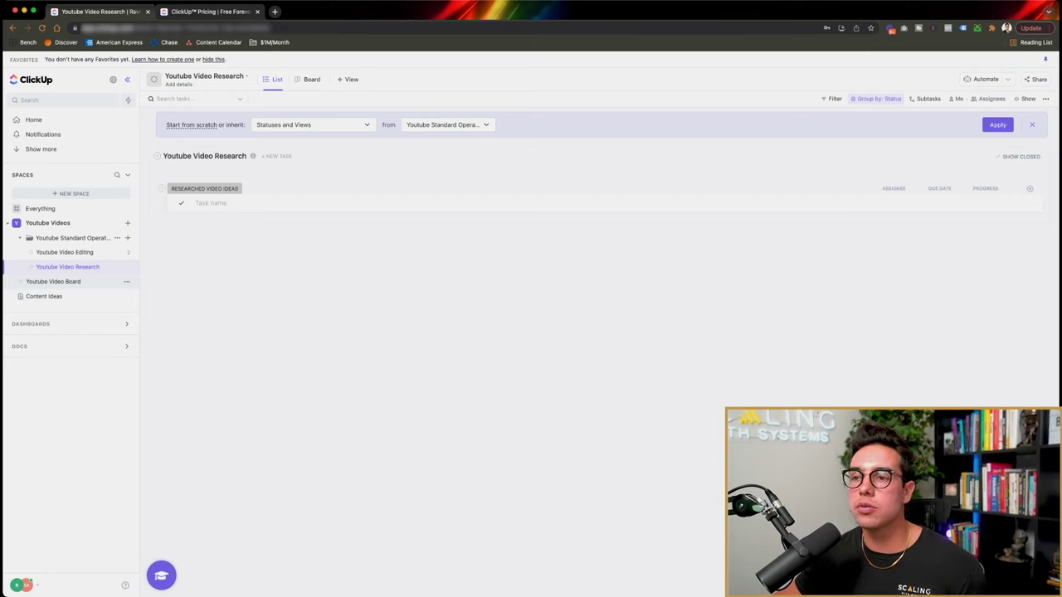
left_click(126, 296)
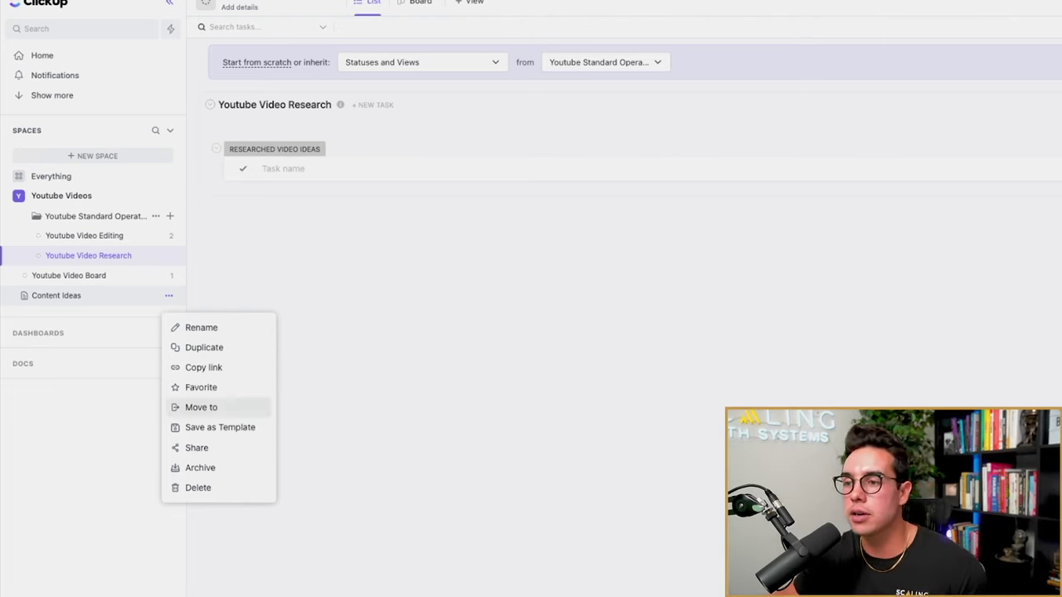
left_click(201, 386)
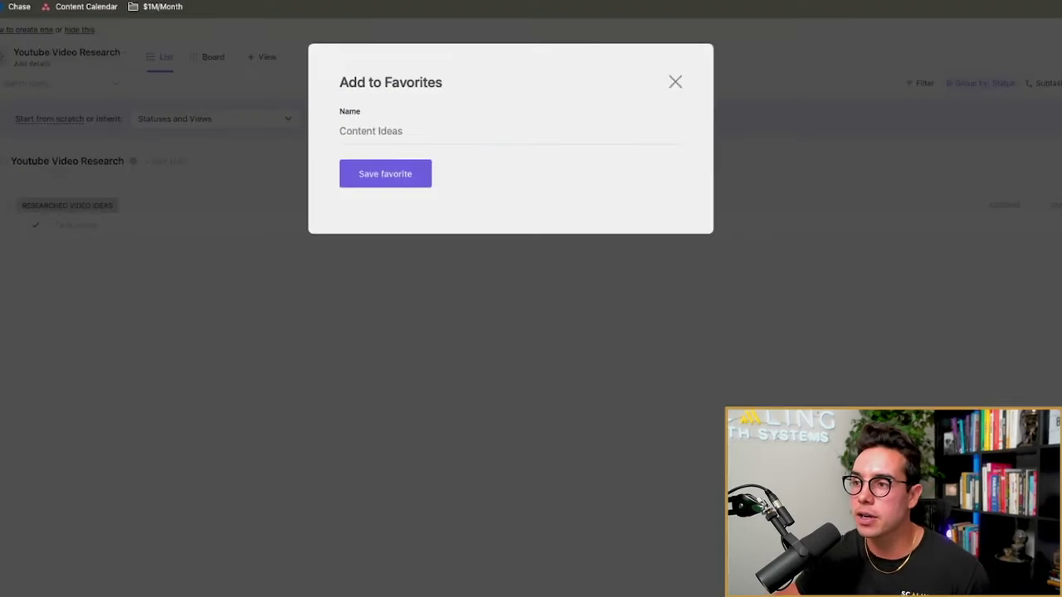
left_click(385, 173)
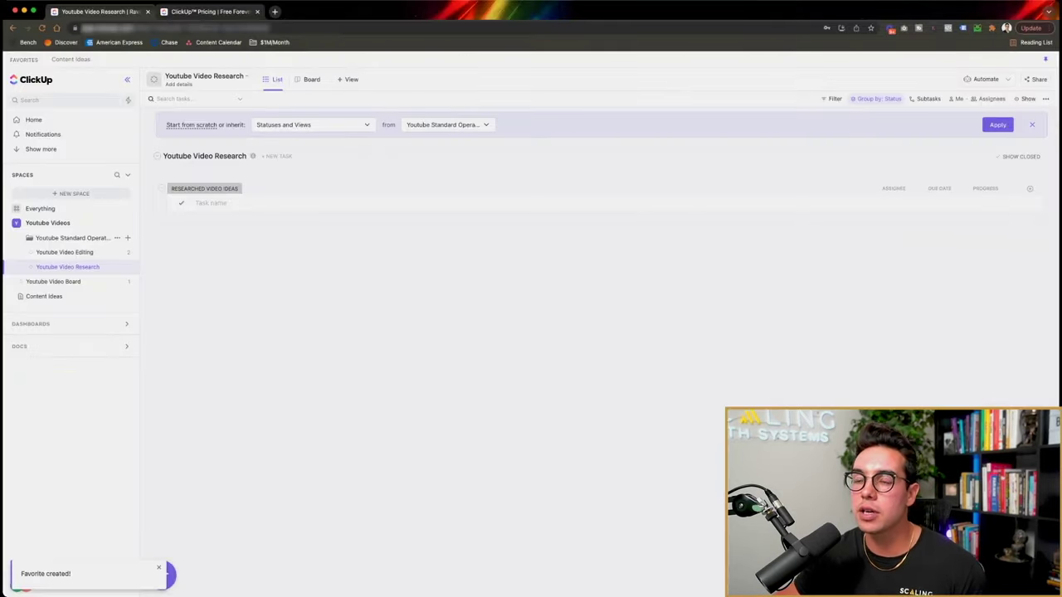
left_click(44, 297)
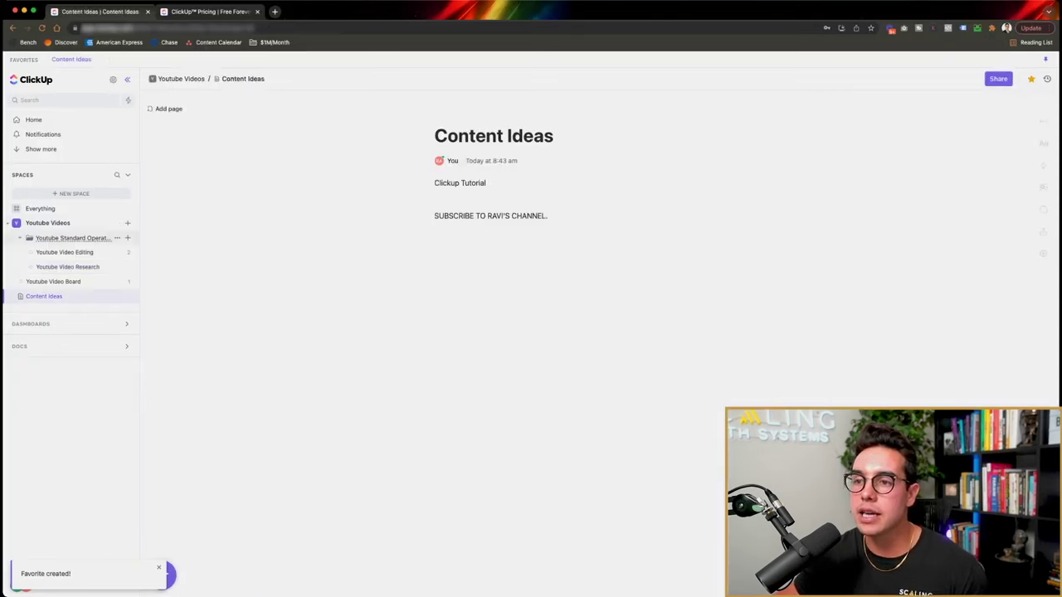
left_click(67, 266)
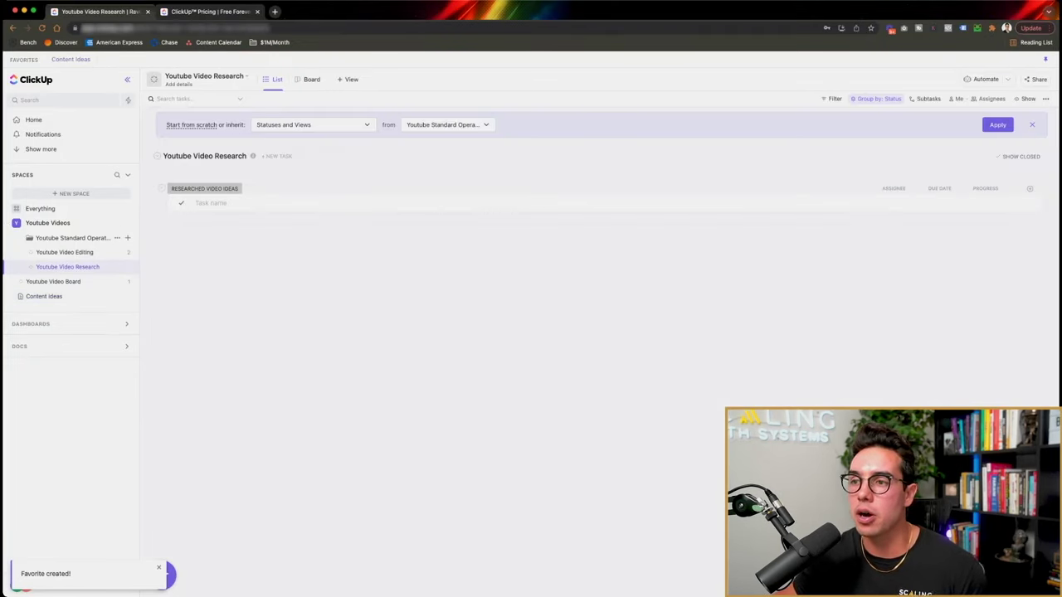
left_click(44, 296)
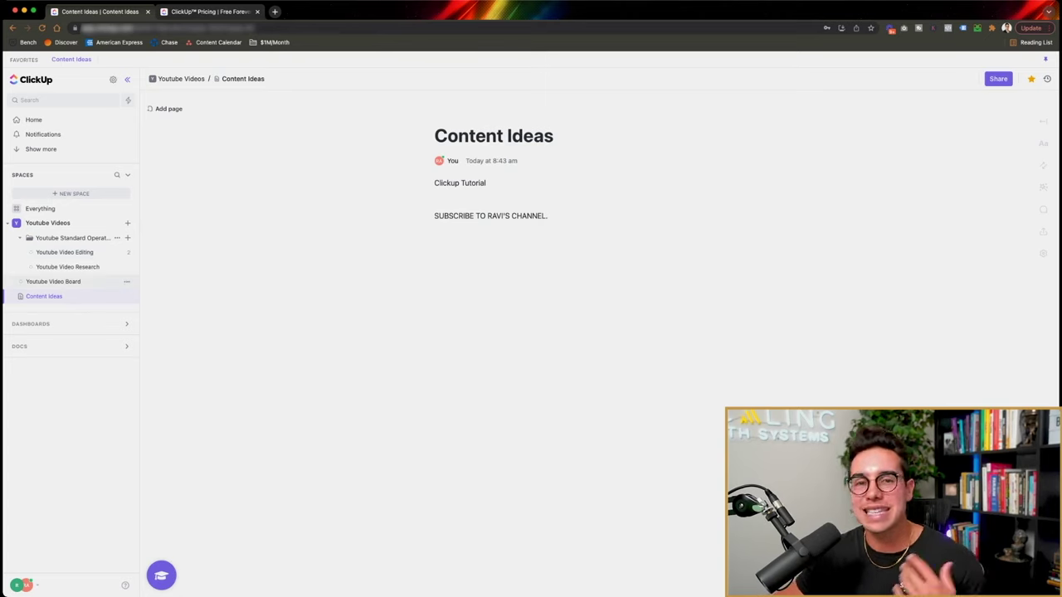
left_click(67, 266)
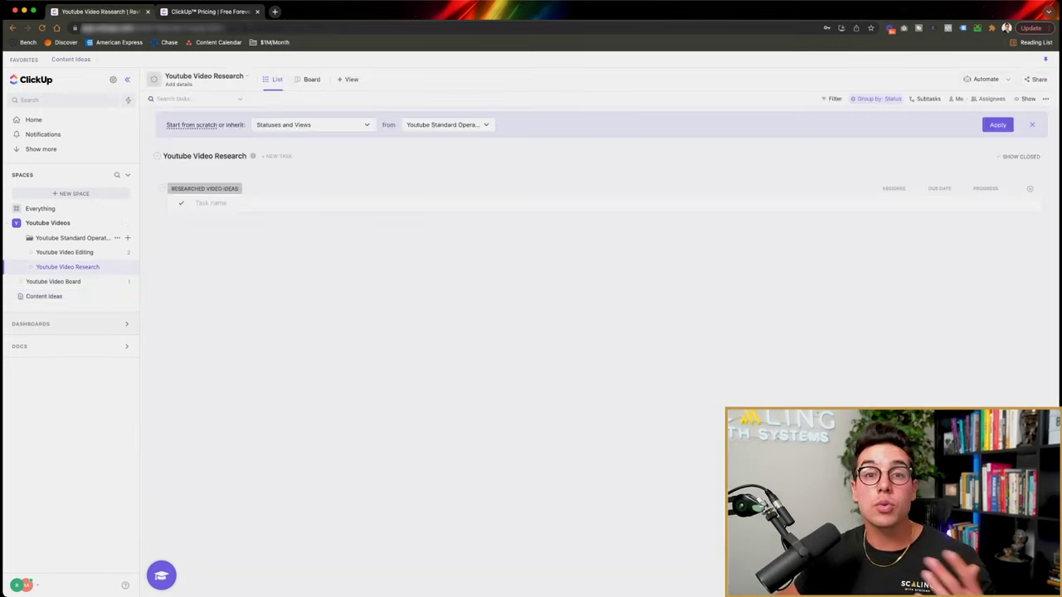
Step: Create a new dashboard under My dashboards and browse the Priorities widgets that can be added to it
left_click(31, 324)
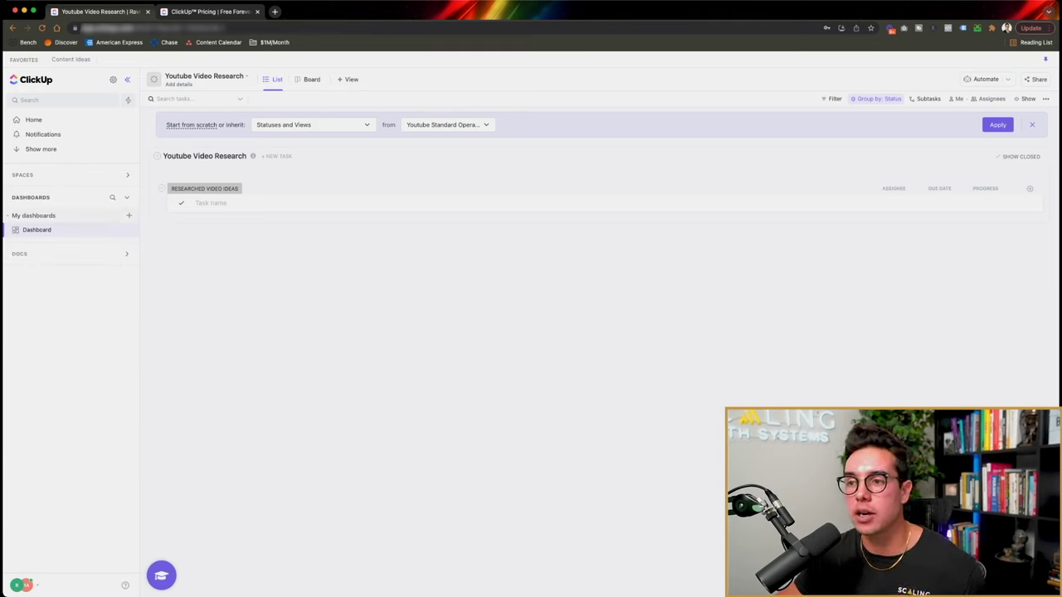
left_click(129, 215)
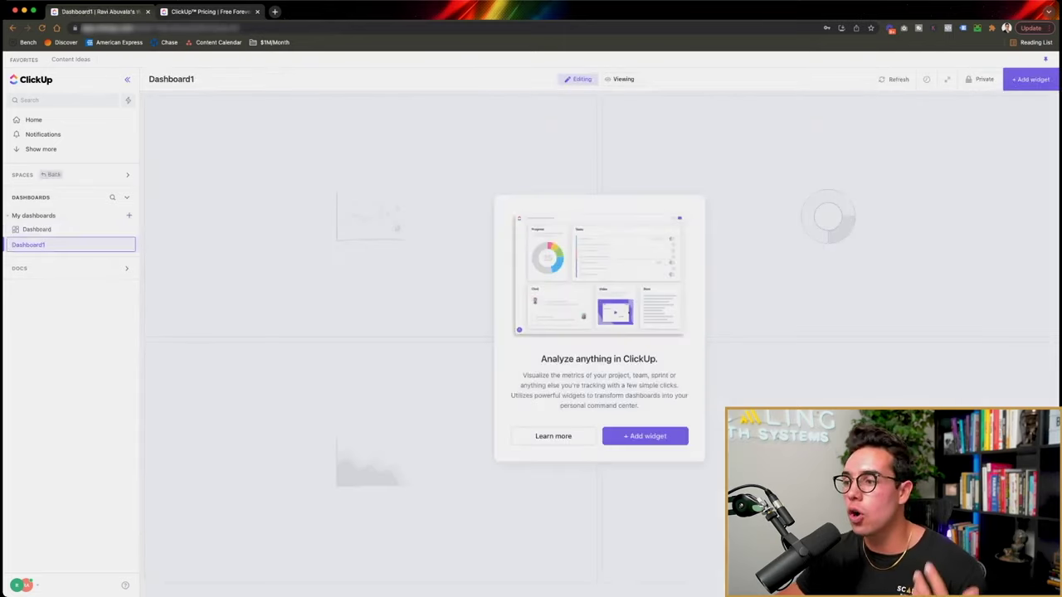
left_click(644, 436)
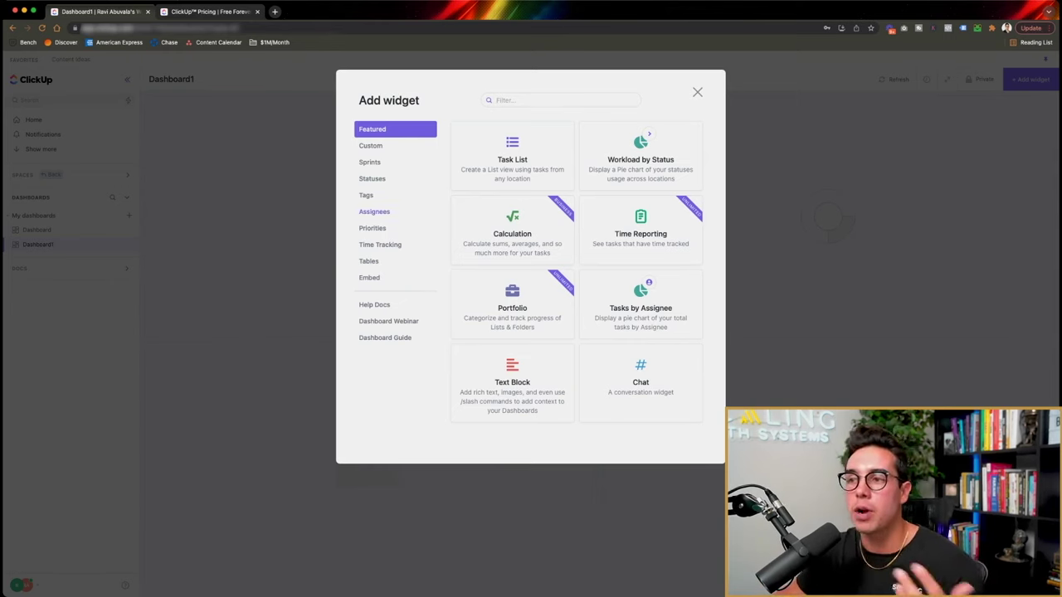
left_click(372, 227)
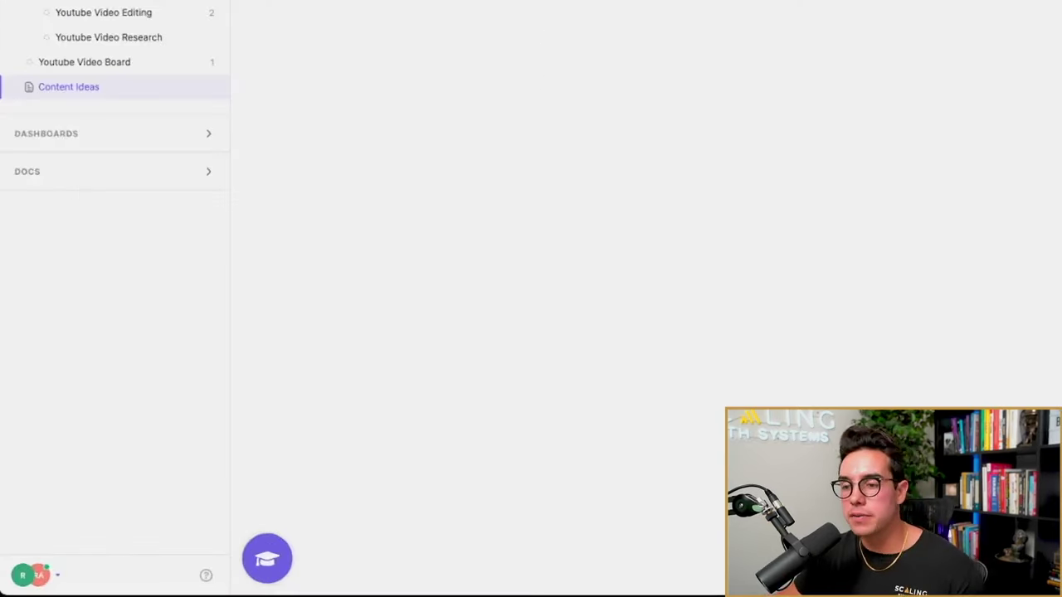
Step: Examine the workspace's available integrations, including the Zapier app connections and the automations popular with ClickUp users
left_click(31, 575)
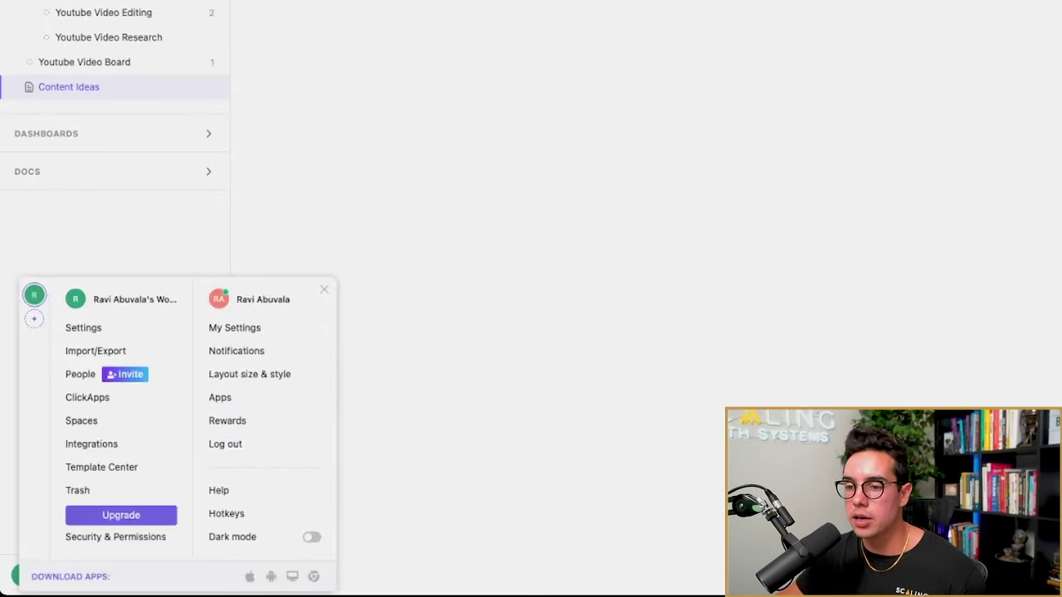
left_click(91, 444)
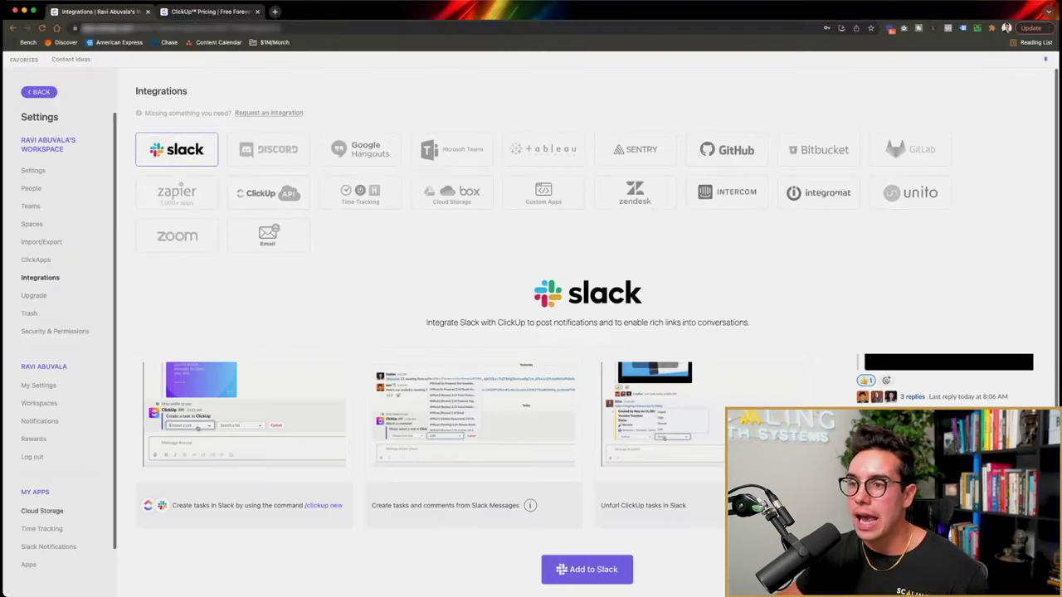
scroll(597, 326, "down", 1)
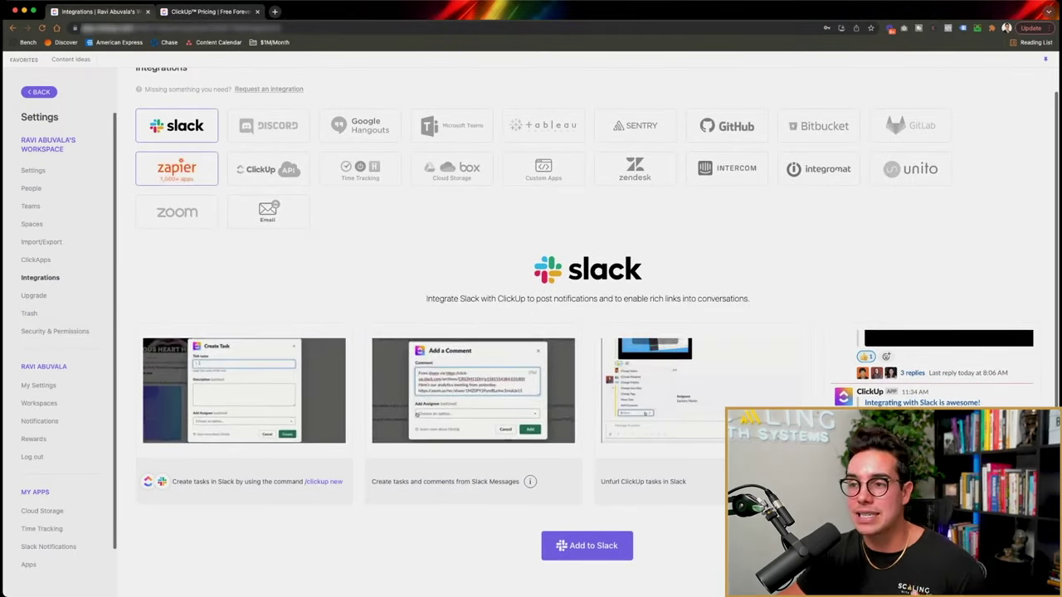
left_click(177, 168)
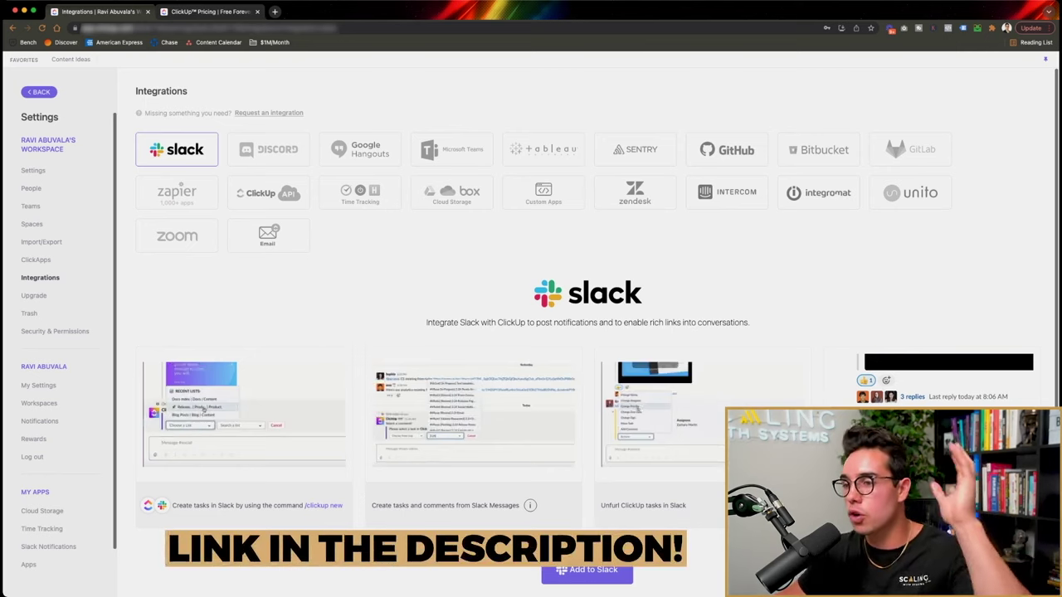
scroll(597, 326, "down", 1)
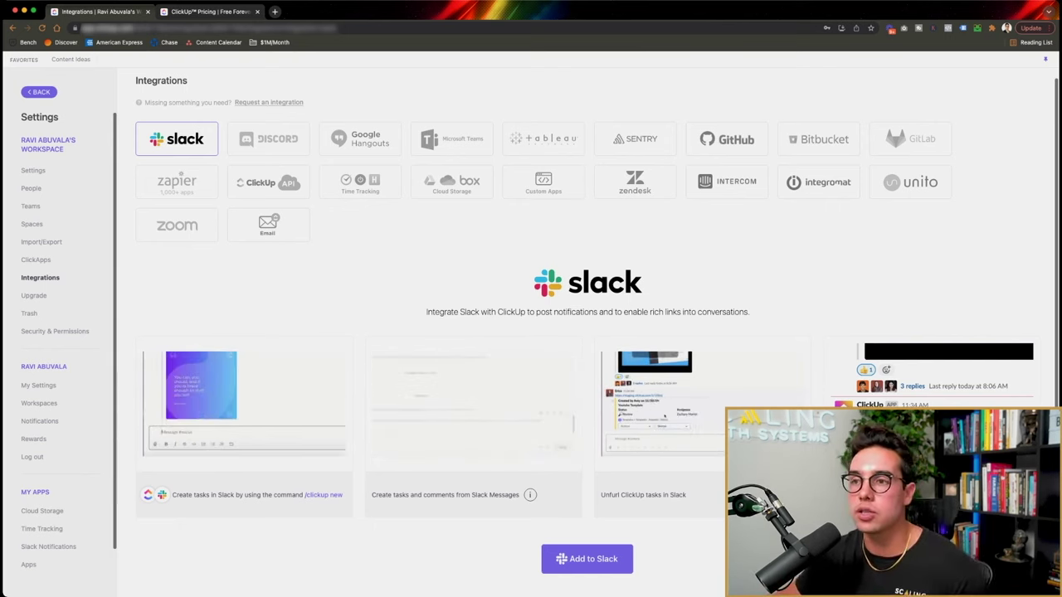
left_click(176, 187)
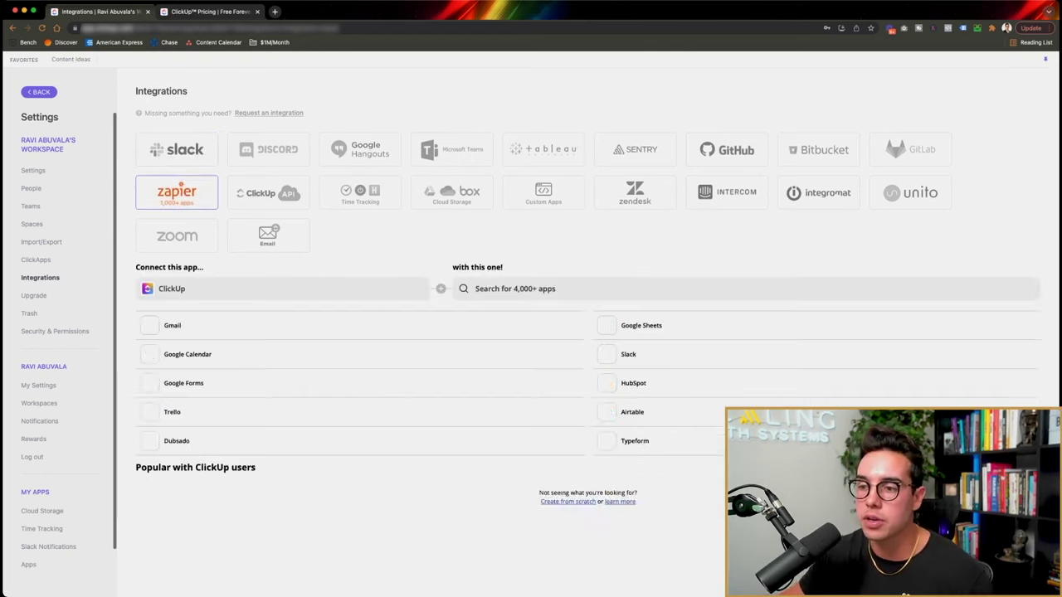
scroll(581, 332, "down", 2)
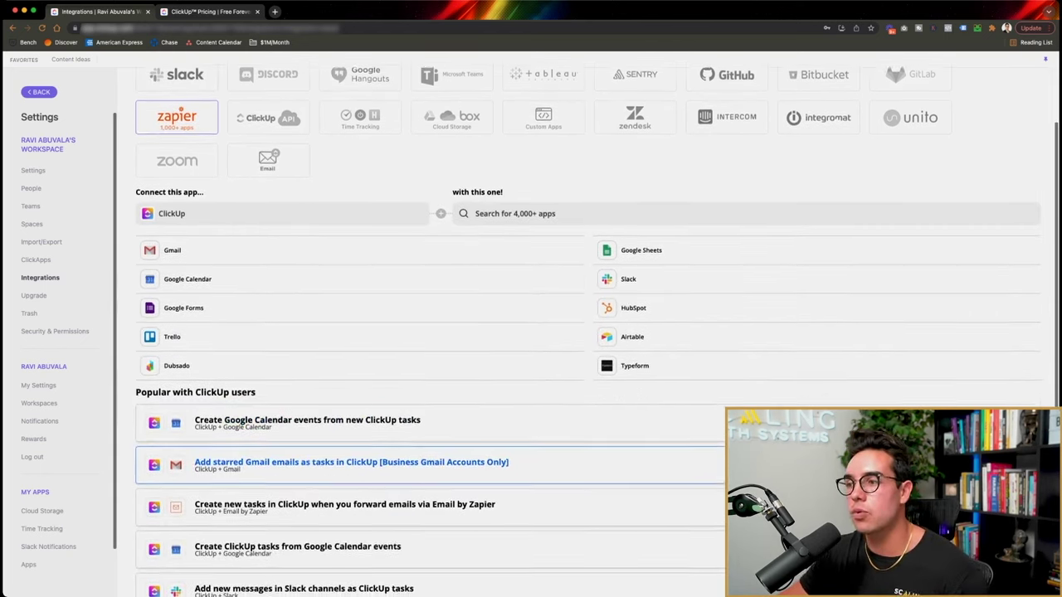